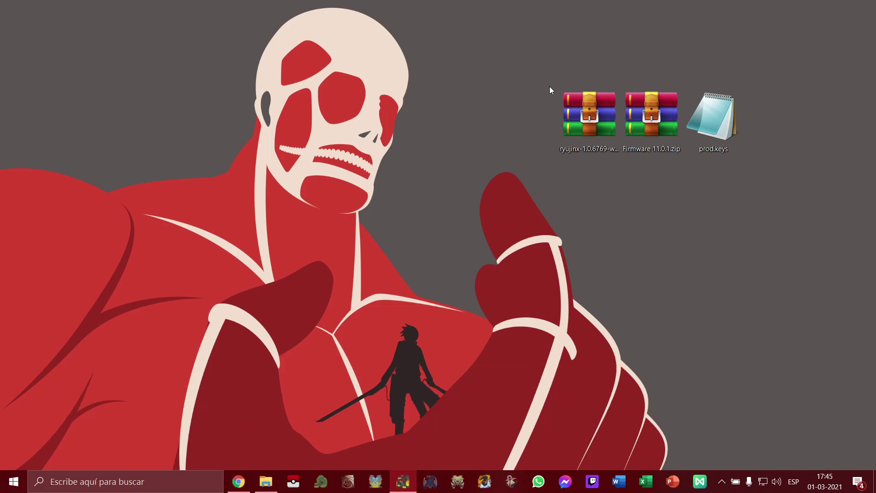
{"action": "left_click_drag", "start_coordinate": [542, 75], "coordinate": [766, 181]}
{"action": "left_click", "coordinate": [773, 183]}
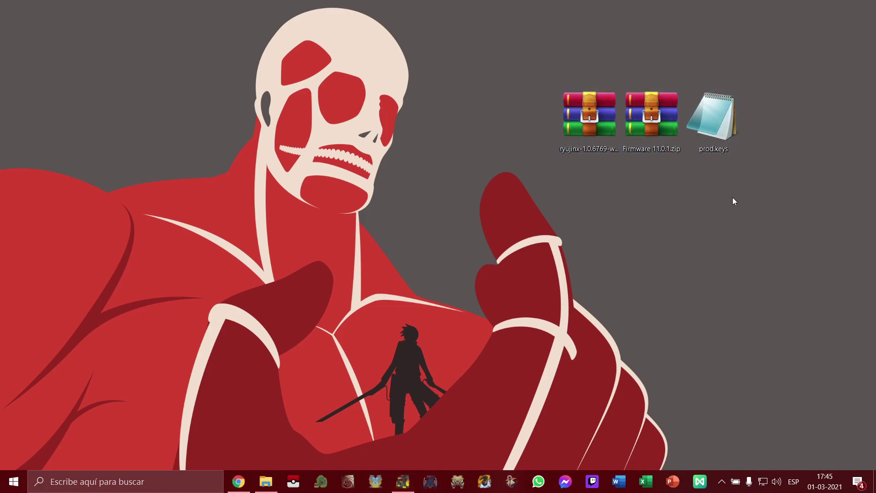
{"action": "left_click_drag", "start_coordinate": [554, 66], "coordinate": [621, 195]}
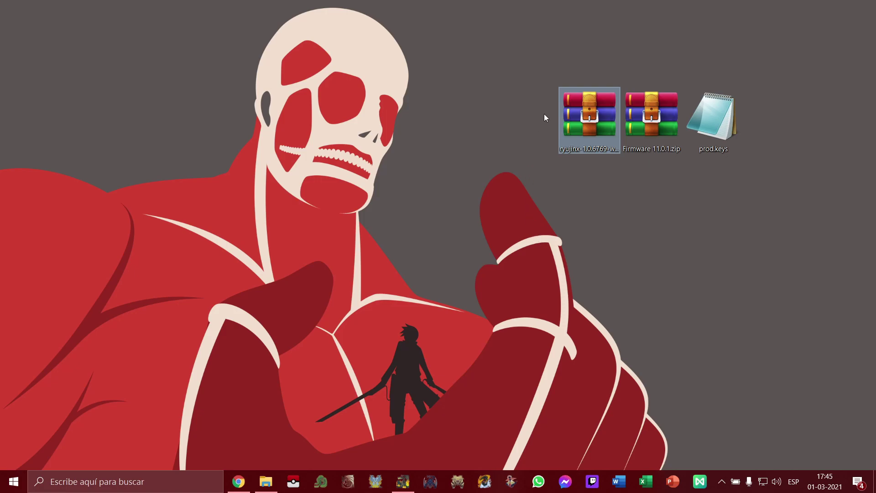
- Switch to Chrome, go to the Ryujinx home page and open its game compatibility list in a new tab
{"action": "left_click", "coordinate": [238, 482]}
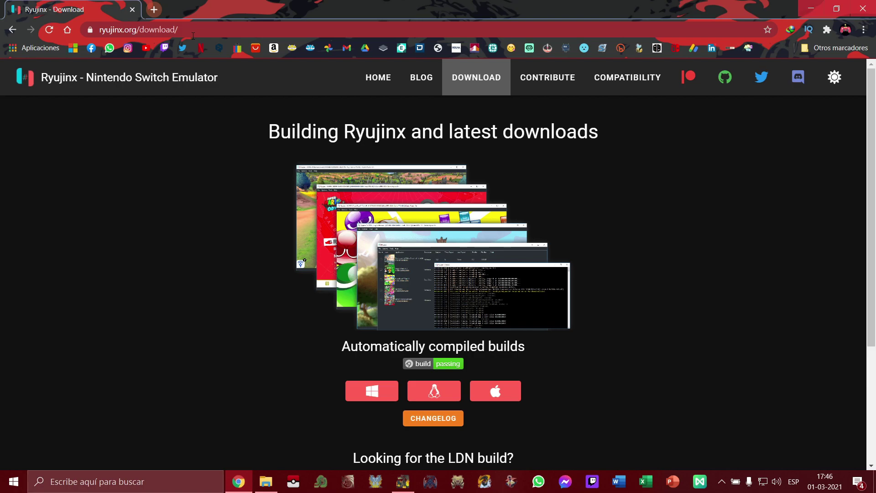
{"action": "left_click", "coordinate": [377, 85]}
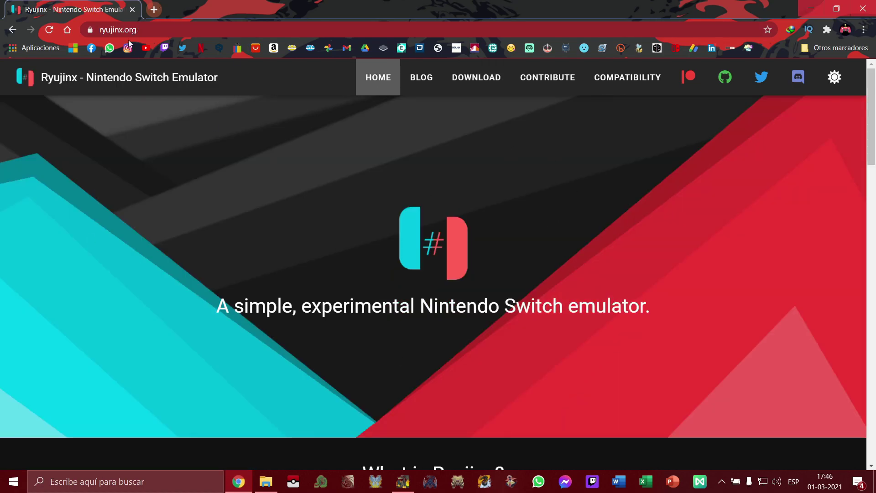
{"action": "scroll", "coordinate": [539, 212], "scroll_direction": "down", "scroll_amount": 5}
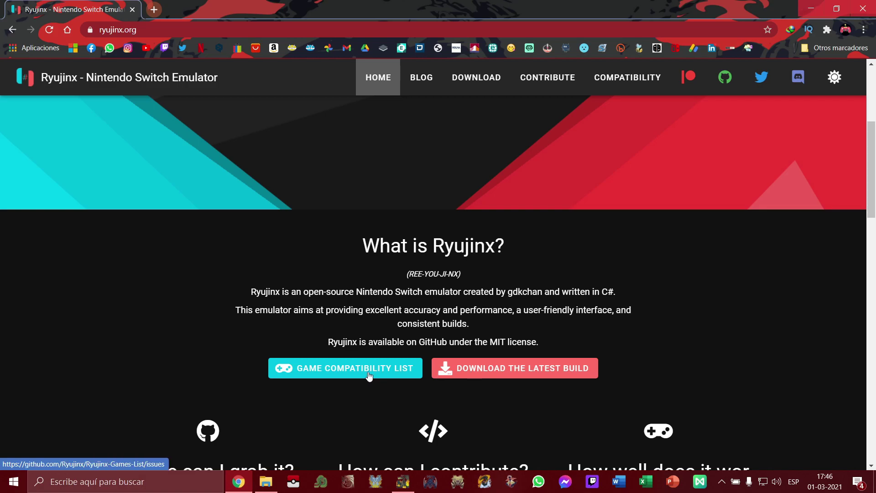
{"action": "right_click", "coordinate": [331, 371]}
{"action": "left_click", "coordinate": [382, 264]}
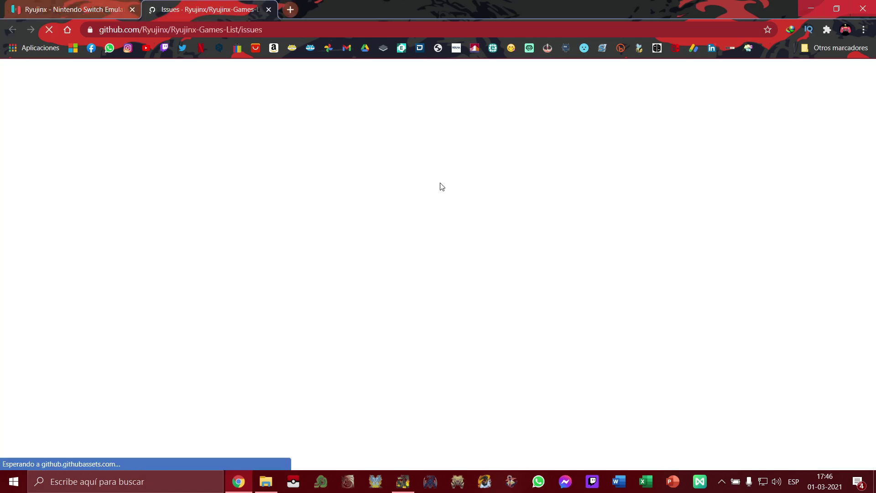
- Examine the status labels of the games in the Ryujinx compatibility list and close its tab
{"action": "scroll", "coordinate": [479, 285], "scroll_direction": "down", "scroll_amount": 18}
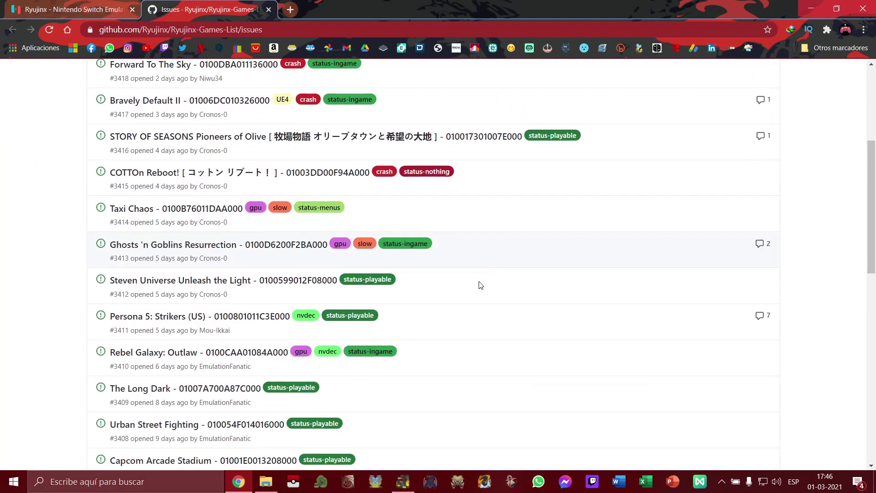
{"action": "scroll", "coordinate": [480, 285], "scroll_direction": "up", "scroll_amount": 20}
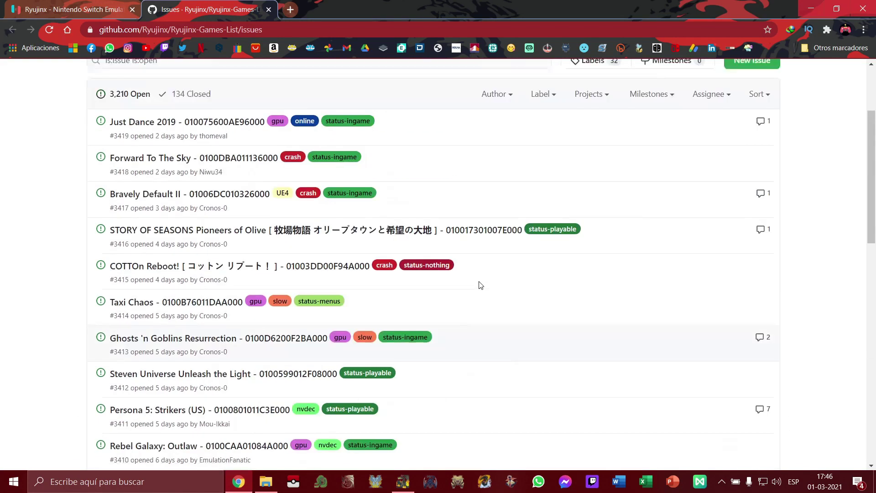
{"action": "scroll", "coordinate": [479, 286], "scroll_direction": "down", "scroll_amount": 2}
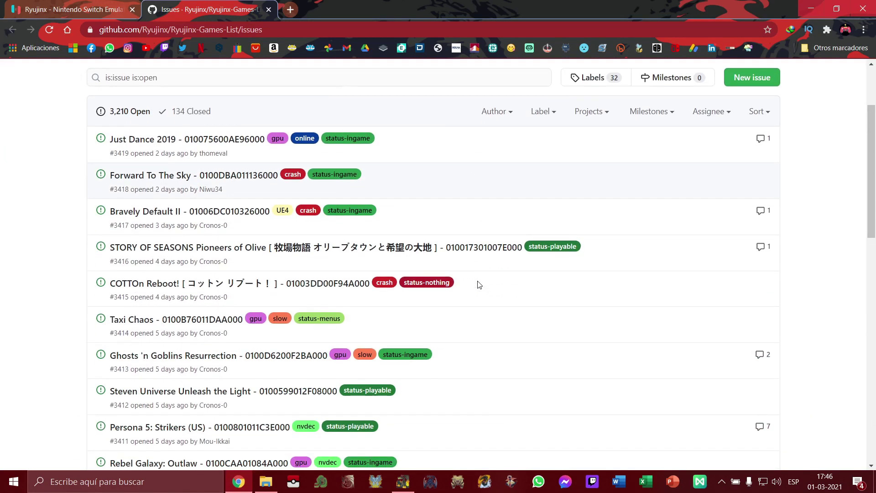
{"action": "scroll", "coordinate": [478, 285], "scroll_direction": "down", "scroll_amount": 2}
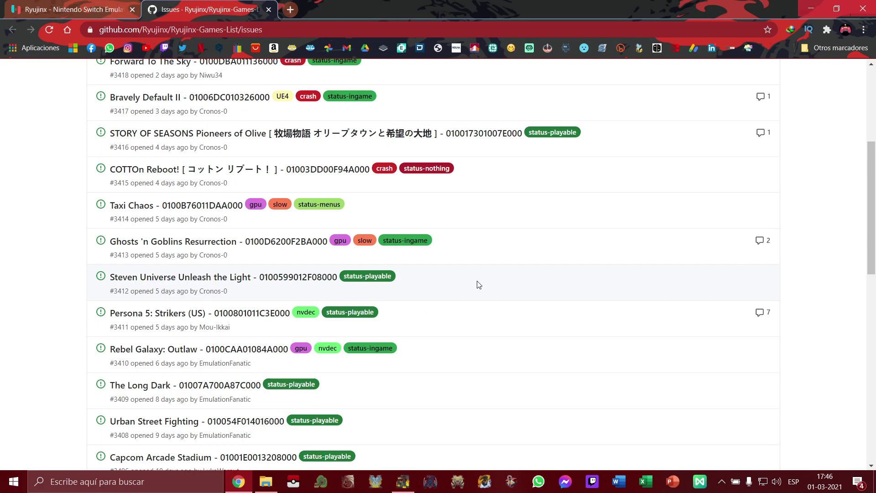
{"action": "scroll", "coordinate": [479, 284], "scroll_direction": "down", "scroll_amount": 3}
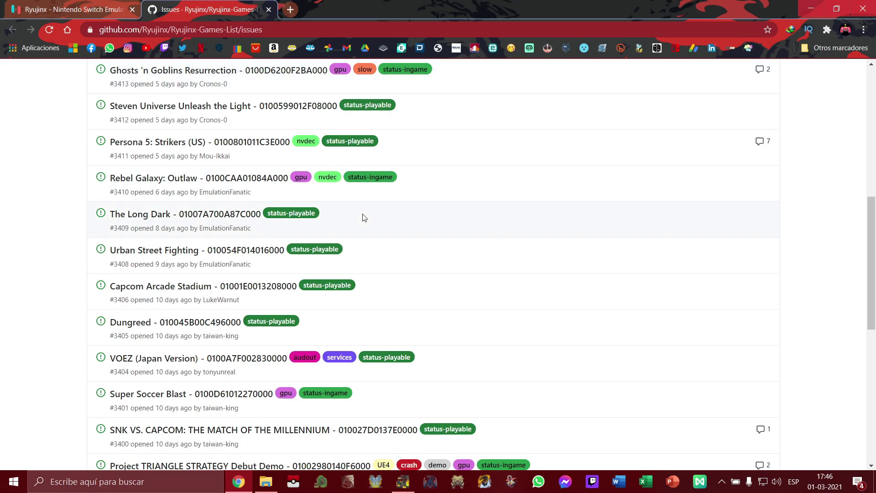
{"action": "scroll", "coordinate": [458, 258], "scroll_direction": "down", "scroll_amount": 1}
{"action": "scroll", "coordinate": [458, 258], "scroll_direction": "down", "scroll_amount": 2}
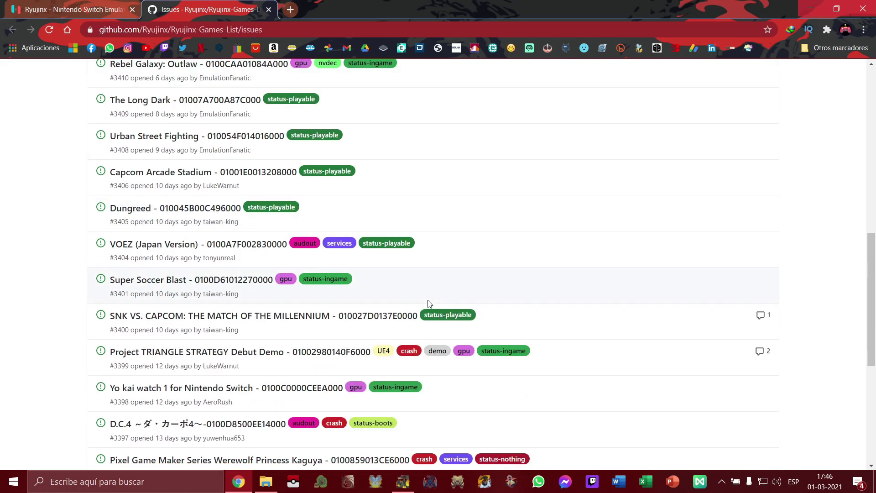
{"action": "scroll", "coordinate": [475, 351], "scroll_direction": "down", "scroll_amount": 5}
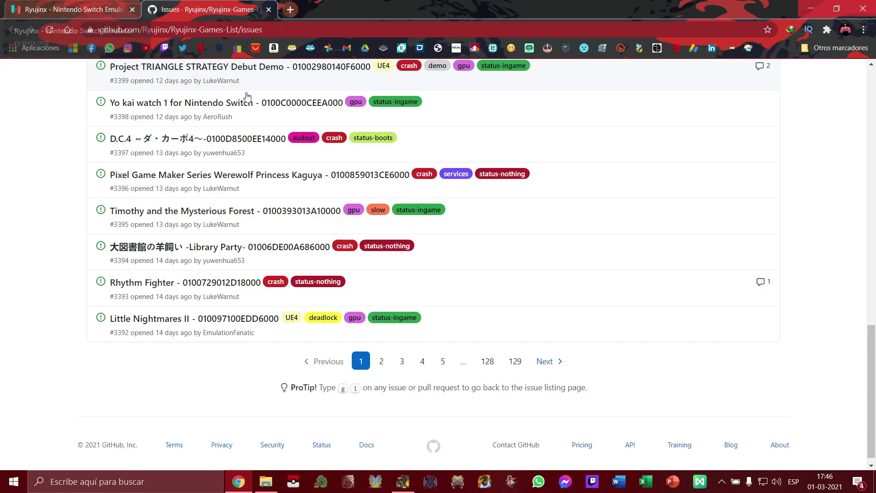
{"action": "scroll", "coordinate": [363, 204], "scroll_direction": "up", "scroll_amount": 8}
{"action": "scroll", "coordinate": [362, 204], "scroll_direction": "up", "scroll_amount": 7}
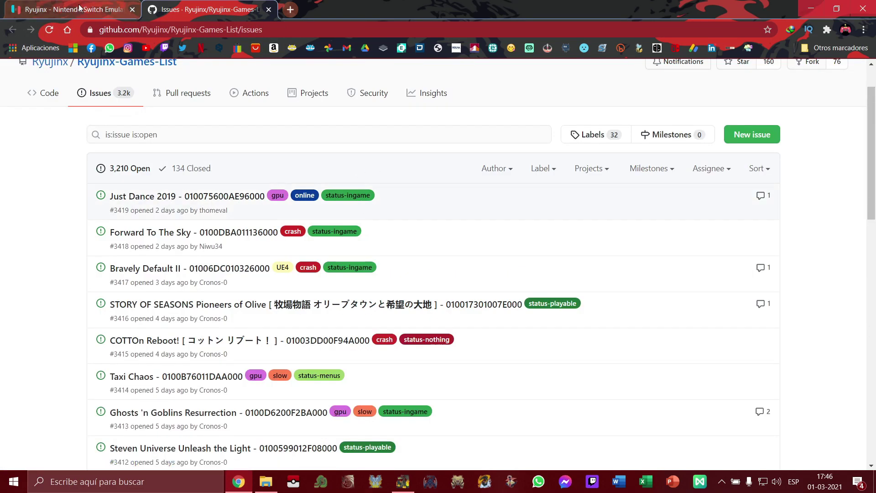
{"action": "left_click", "coordinate": [105, 3]}
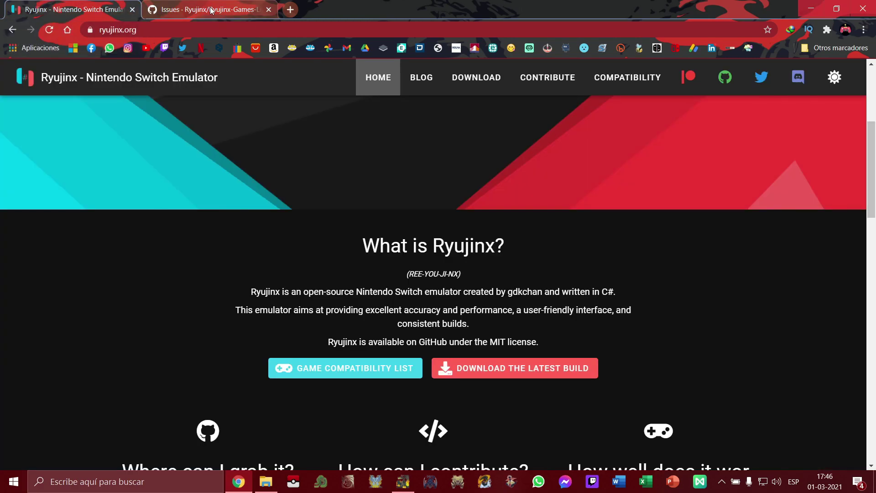
{"action": "left_click", "coordinate": [268, 9]}
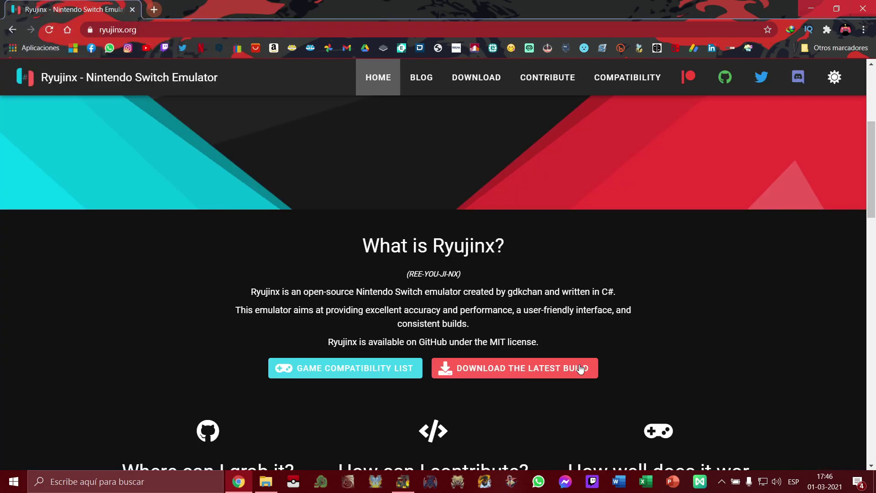
- Request the Windows download of the latest Ryujinx build, cancel the download and close the browser
{"action": "left_click", "coordinate": [509, 373]}
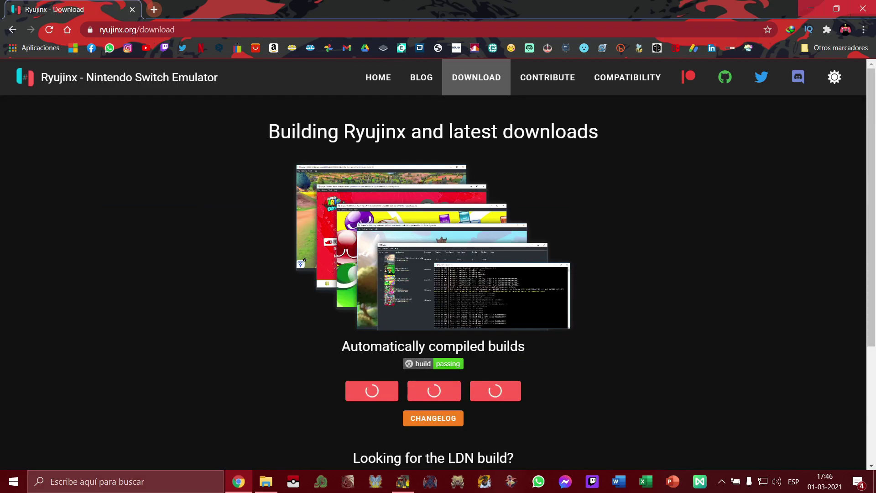
{"action": "scroll", "coordinate": [526, 348], "scroll_direction": "down", "scroll_amount": 1}
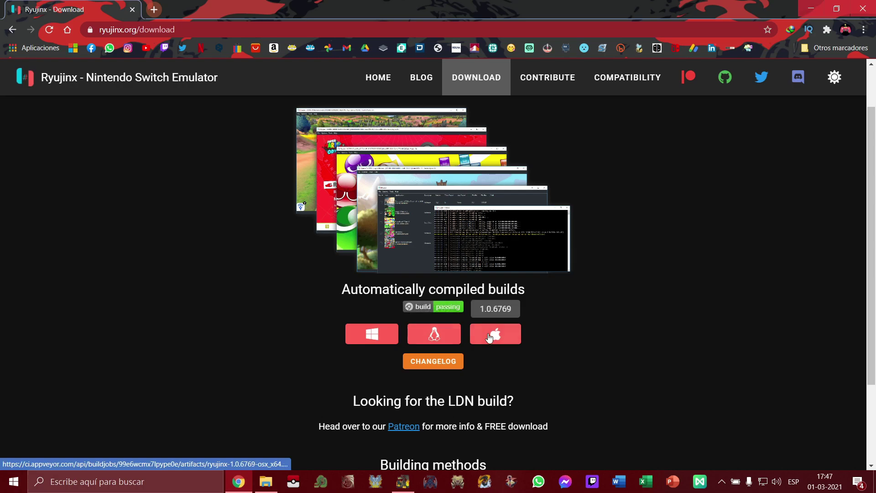
{"action": "left_click", "coordinate": [372, 337]}
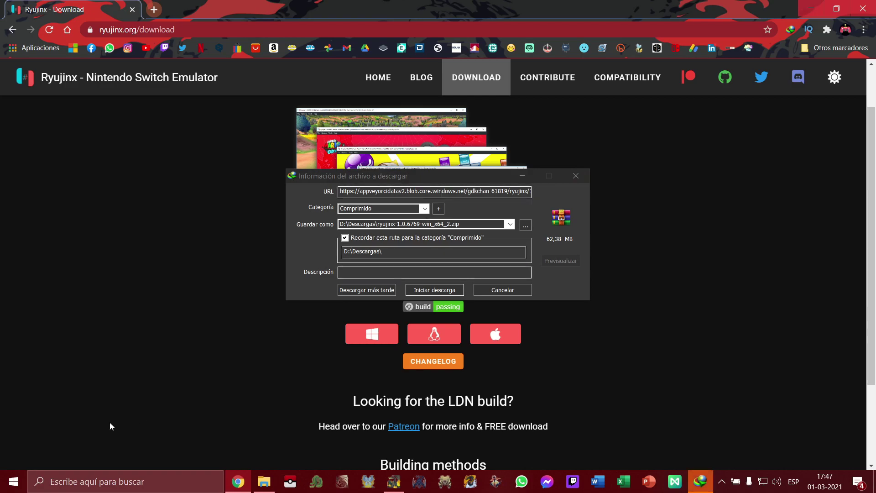
{"action": "left_click", "coordinate": [502, 290]}
{"action": "left_click", "coordinate": [863, 10]}
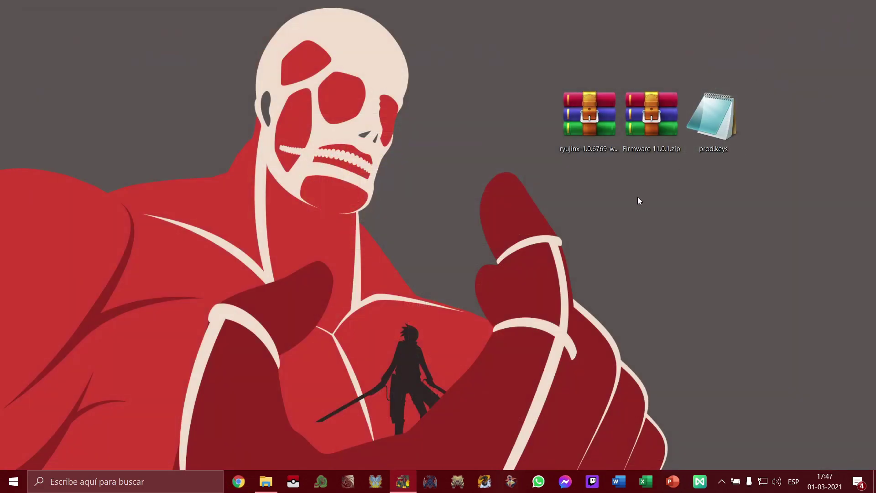
{"action": "mouse_move", "coordinate": [591, 123]}
{"action": "left_mouse_down"}
{"action": "mouse_move", "coordinate": [544, 155]}
{"action": "mouse_move", "coordinate": [588, 122]}
{"action": "left_mouse_up"}
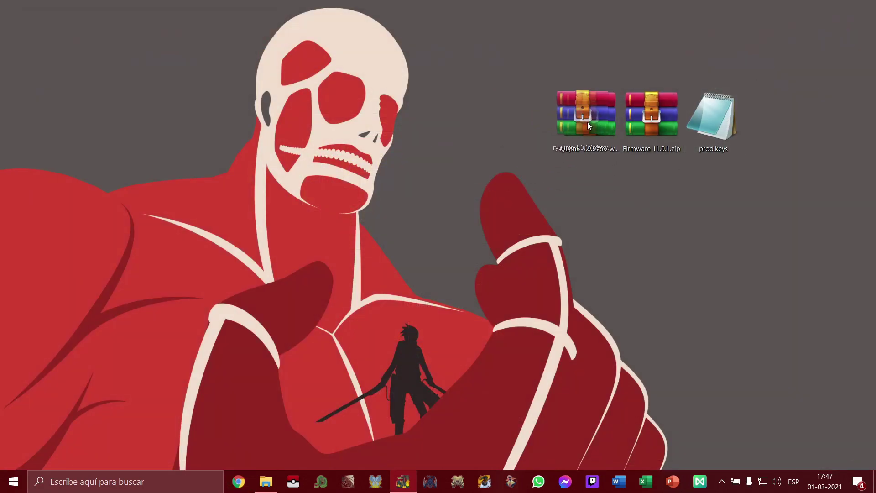
{"action": "left_click", "coordinate": [589, 122]}
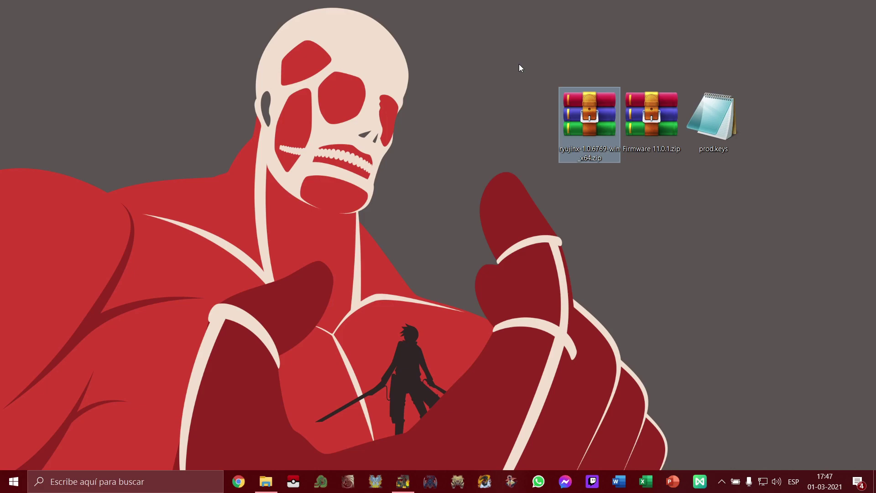
{"action": "left_click_drag", "start_coordinate": [542, 65], "coordinate": [621, 217]}
{"action": "left_click_drag", "start_coordinate": [542, 67], "coordinate": [544, 146]}
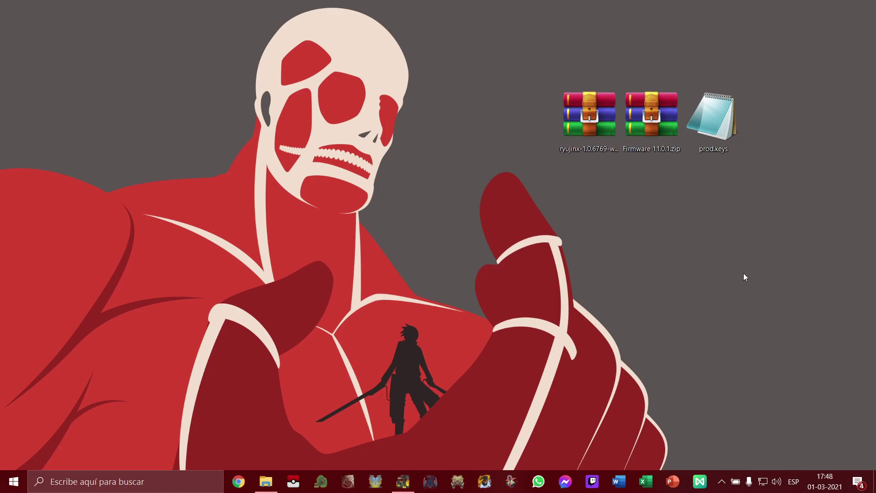
{"action": "left_click", "coordinate": [642, 125]}
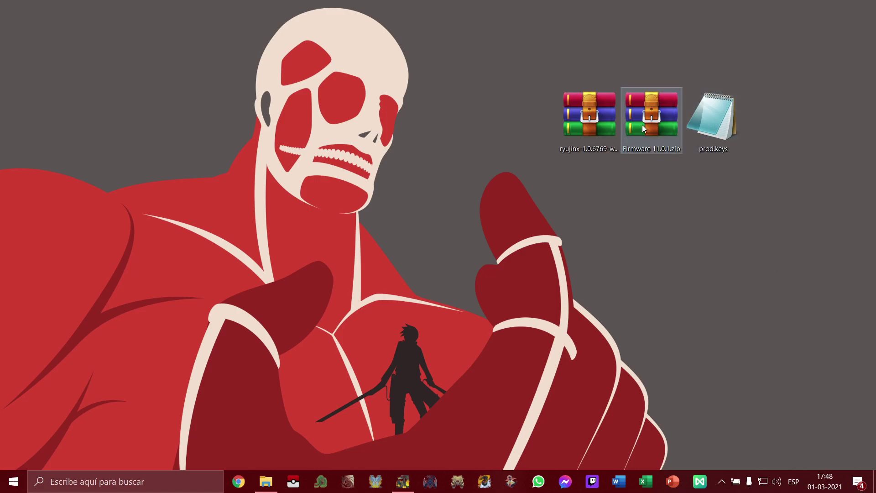
{"action": "left_click_drag", "start_coordinate": [619, 59], "coordinate": [749, 184]}
{"action": "left_click_drag", "start_coordinate": [744, 184], "coordinate": [747, 183]}
{"action": "left_click_drag", "start_coordinate": [618, 73], "coordinate": [747, 172]}
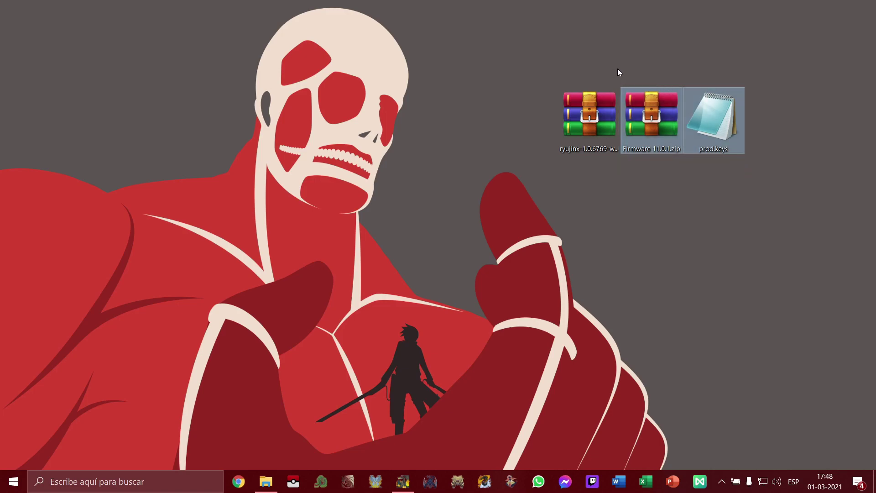
{"action": "left_click_drag", "start_coordinate": [619, 72], "coordinate": [719, 208]}
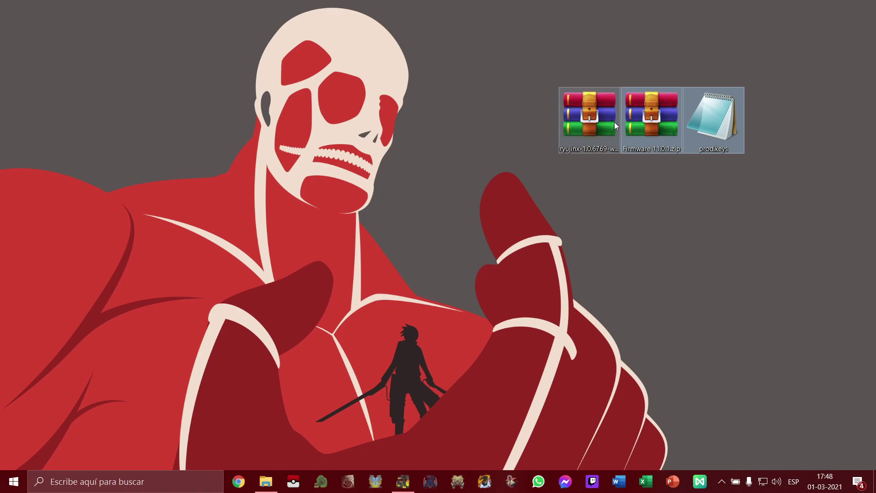
{"action": "left_click_drag", "start_coordinate": [648, 56], "coordinate": [708, 215]}
{"action": "left_click", "coordinate": [529, 47]}
{"action": "left_click_drag", "start_coordinate": [564, 71], "coordinate": [805, 230]}
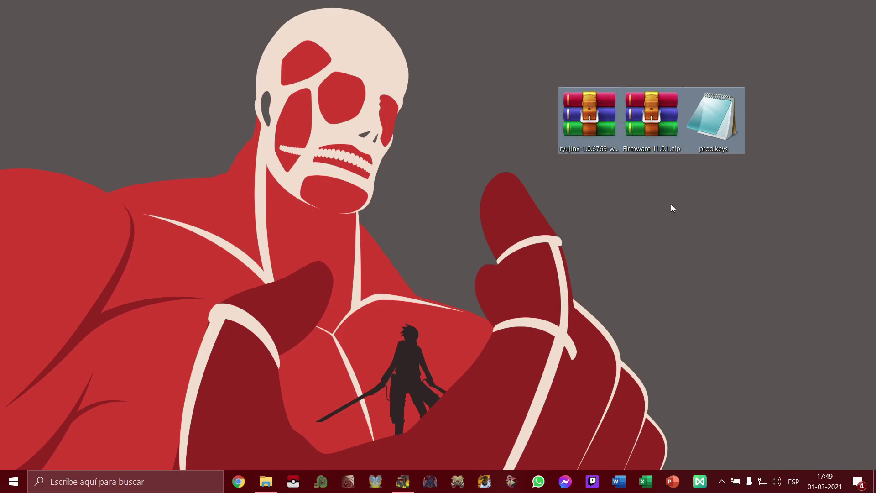
{"action": "left_click", "coordinate": [551, 59]}
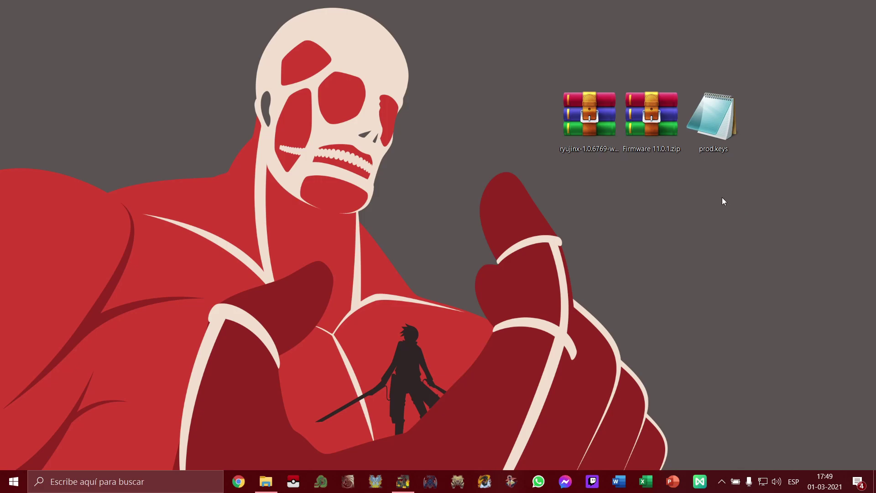
{"action": "left_click", "coordinate": [590, 123]}
{"action": "left_click", "coordinate": [650, 133]}
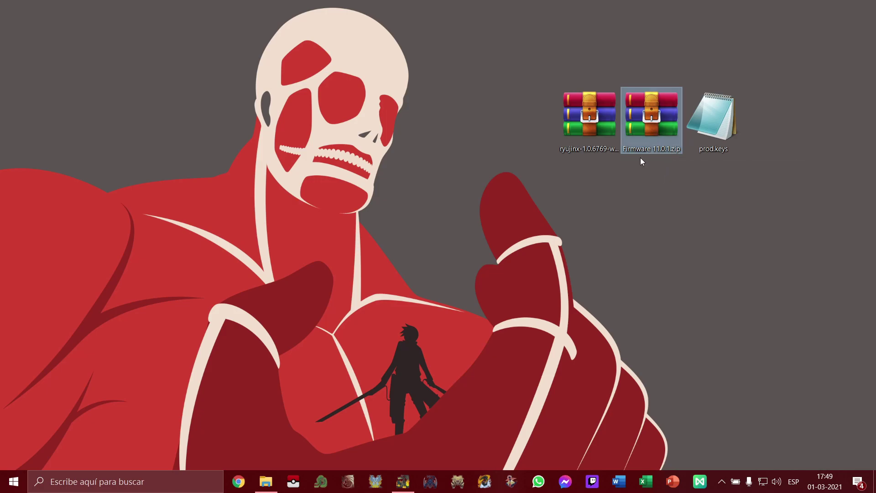
- Extract the ryujinx-1.0.6769-win_x64.zip archive directly onto the desktop
{"action": "left_click", "coordinate": [591, 131]}
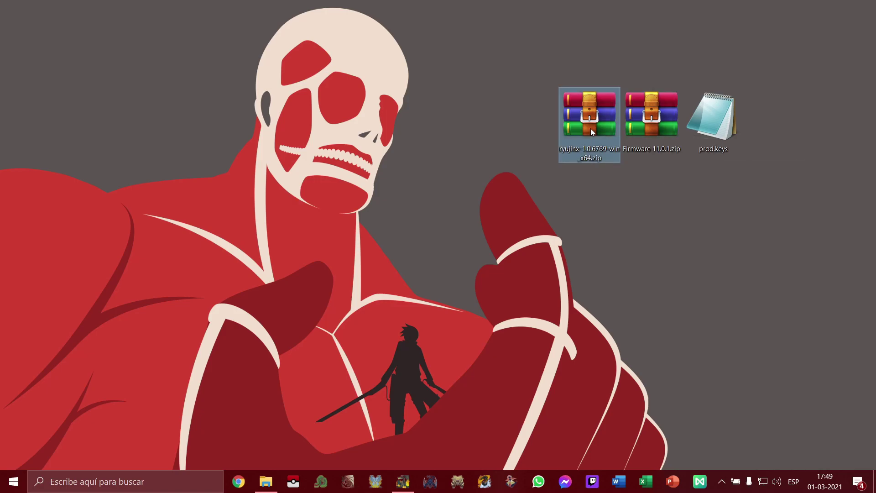
{"action": "right_click", "coordinate": [591, 129]}
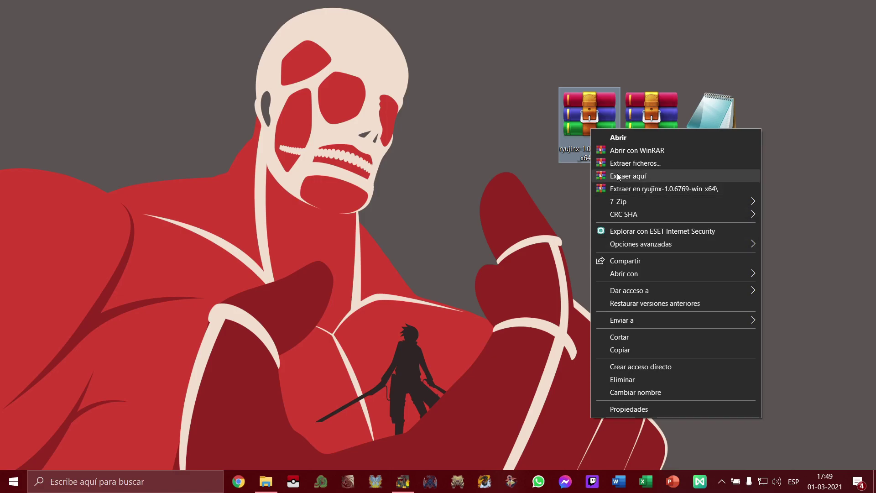
{"action": "left_click", "coordinate": [629, 176]}
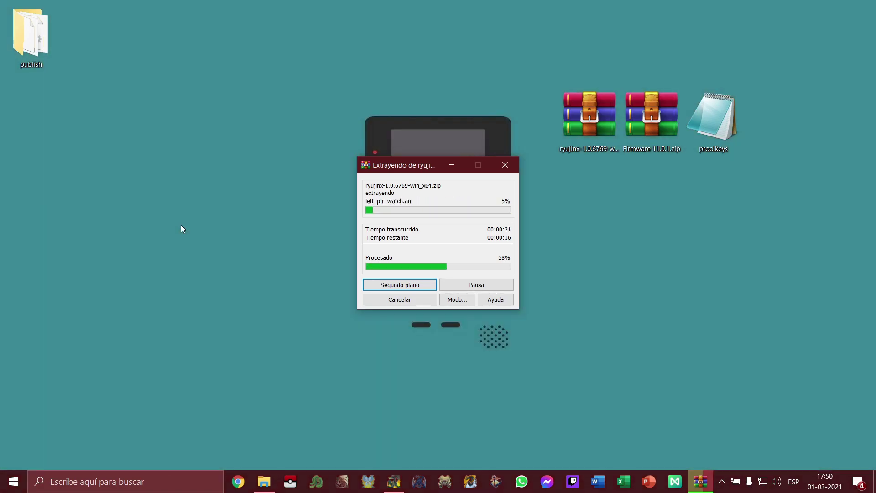
- Arrange the publish folder, Firmware 11.0.1.zip and prod.keys in a row below the Ryujinx archive, and select that archive
{"action": "left_click_drag", "start_coordinate": [31, 44], "coordinate": [426, 165]}
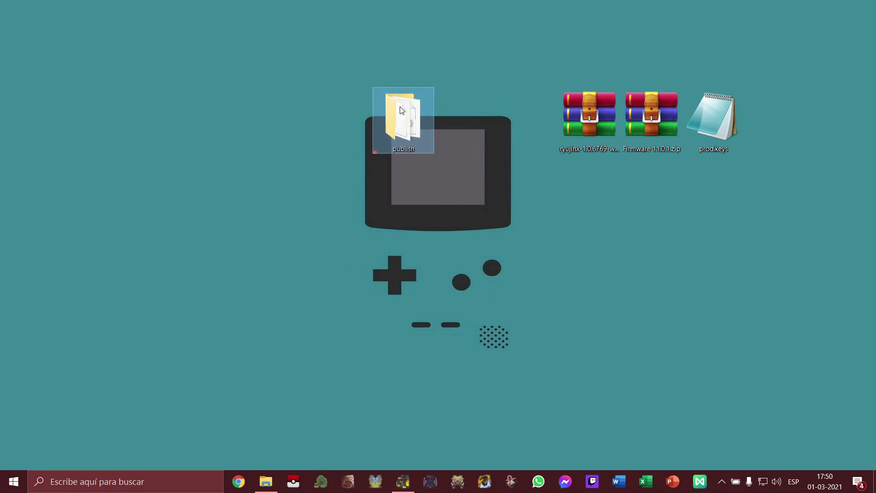
{"action": "left_click_drag", "start_coordinate": [402, 110], "coordinate": [399, 71]}
{"action": "left_click_drag", "start_coordinate": [412, 40], "coordinate": [631, 238]}
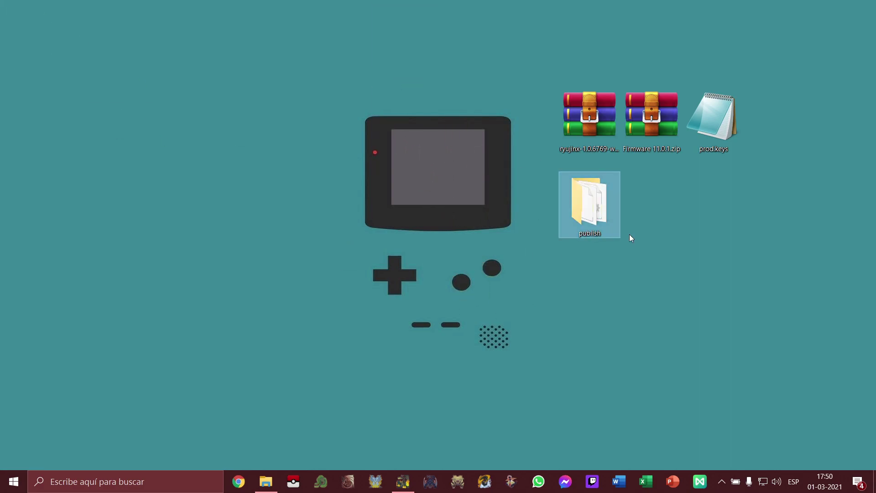
{"action": "left_click_drag", "start_coordinate": [648, 114], "coordinate": [648, 204]}
{"action": "left_click_drag", "start_coordinate": [697, 125], "coordinate": [702, 223]}
{"action": "left_click", "coordinate": [591, 122]}
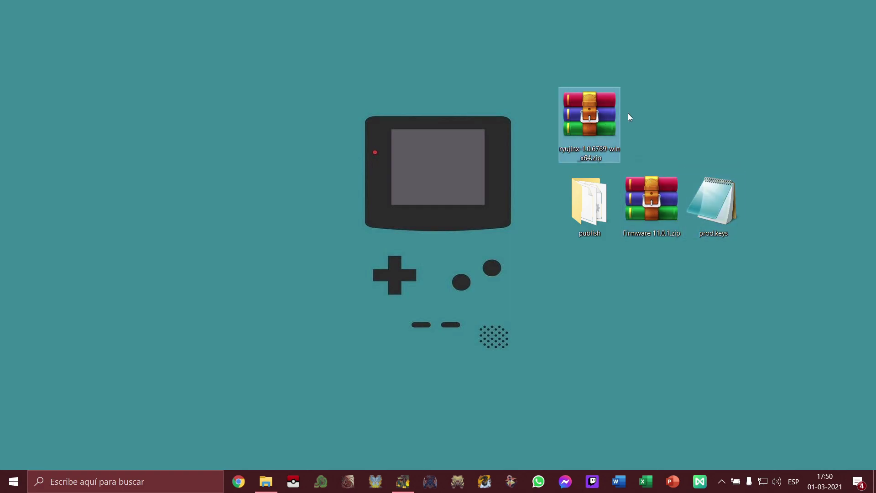
- Open the publish folder and set Ryujinx.exe to run as administrator in its compatibility properties
{"action": "double_click", "coordinate": [589, 203]}
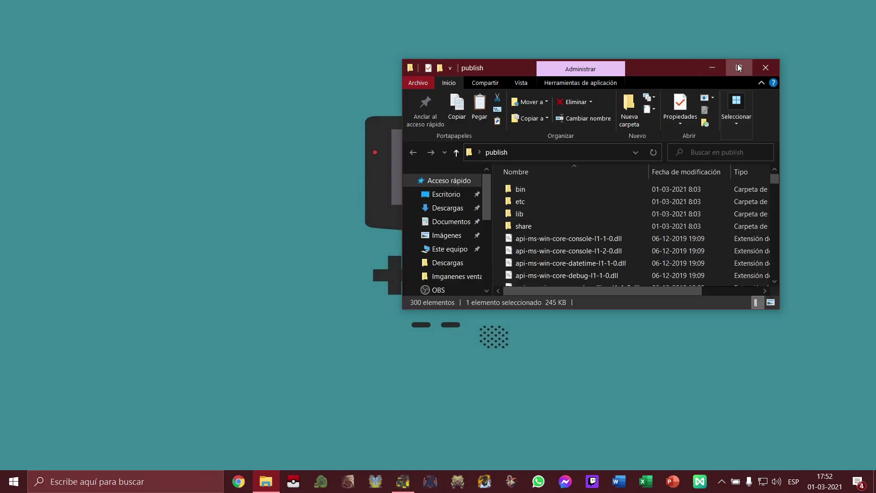
{"action": "left_click", "coordinate": [738, 66]}
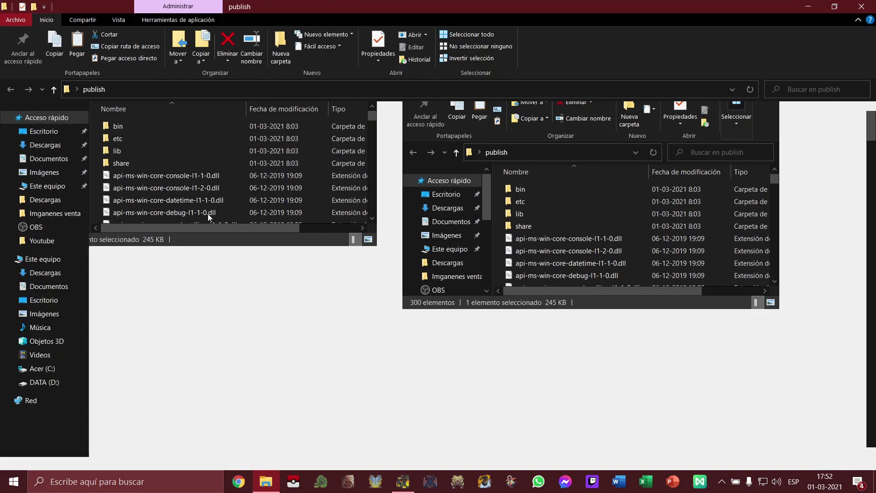
{"action": "scroll", "coordinate": [246, 265], "scroll_direction": "down", "scroll_amount": 7}
{"action": "scroll", "coordinate": [242, 280], "scroll_direction": "down", "scroll_amount": 20}
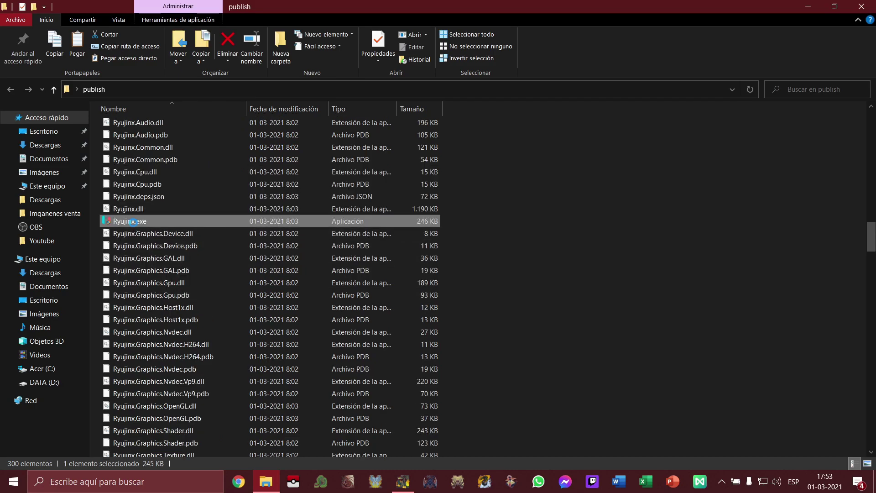
{"action": "right_click", "coordinate": [132, 222]}
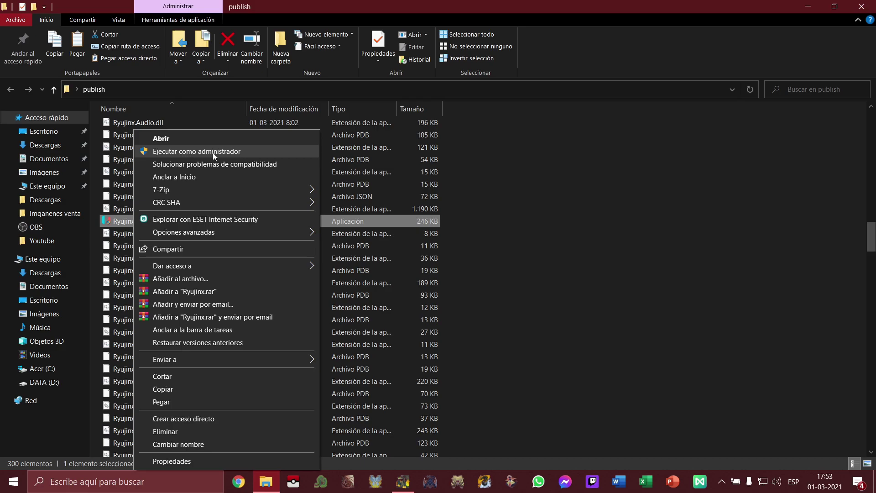
{"action": "left_click", "coordinate": [184, 463]}
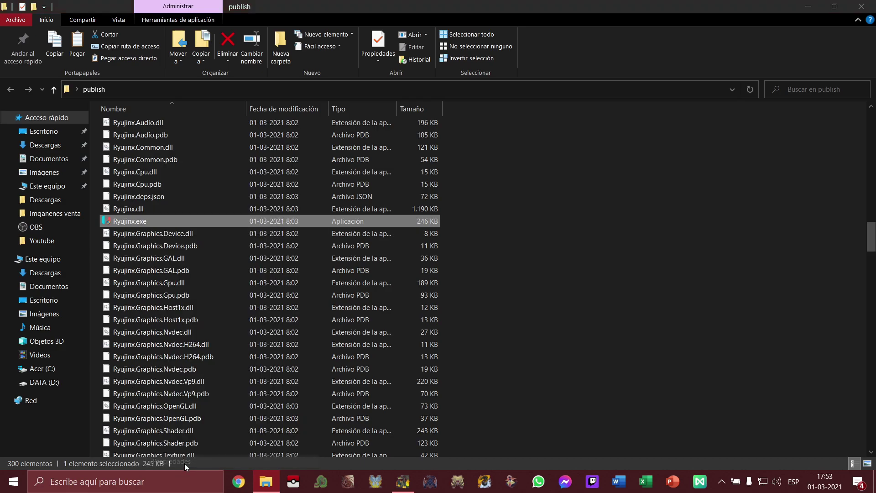
{"action": "left_click", "coordinate": [197, 197]}
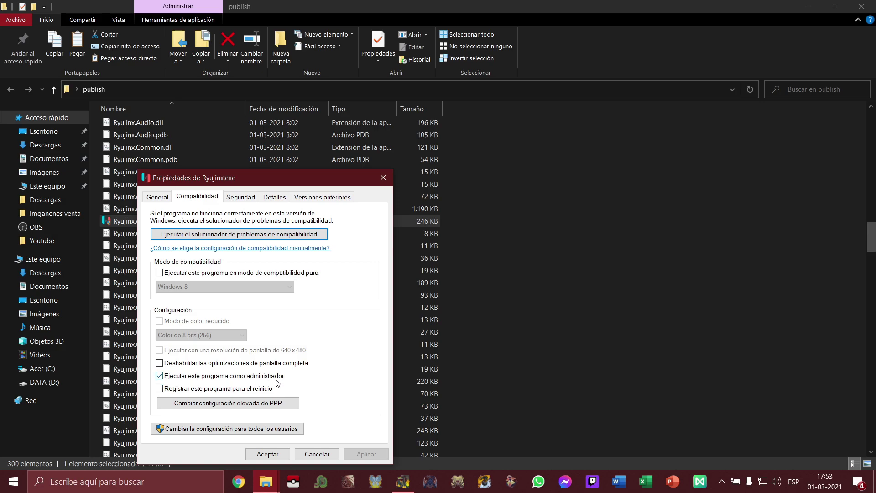
{"action": "left_click", "coordinate": [261, 453]}
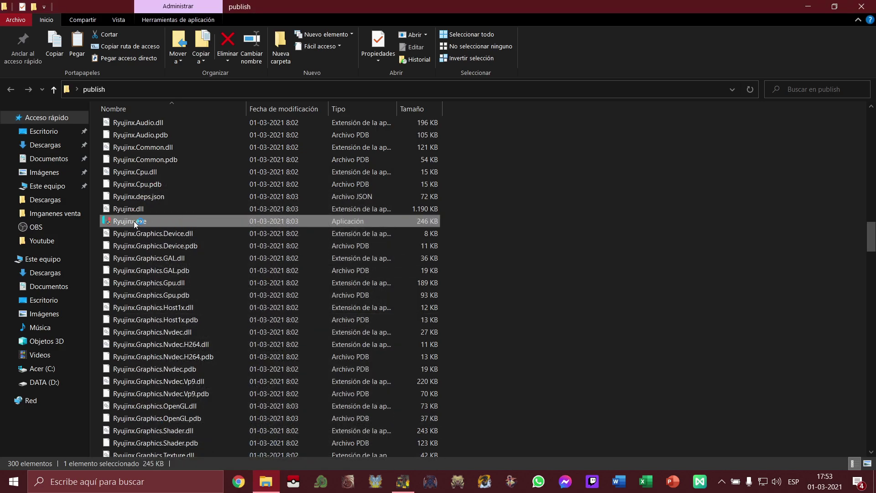
- Launch Ryujinx.exe, dismiss the startup error and maximize the emulator's main window
{"action": "double_click", "coordinate": [157, 223]}
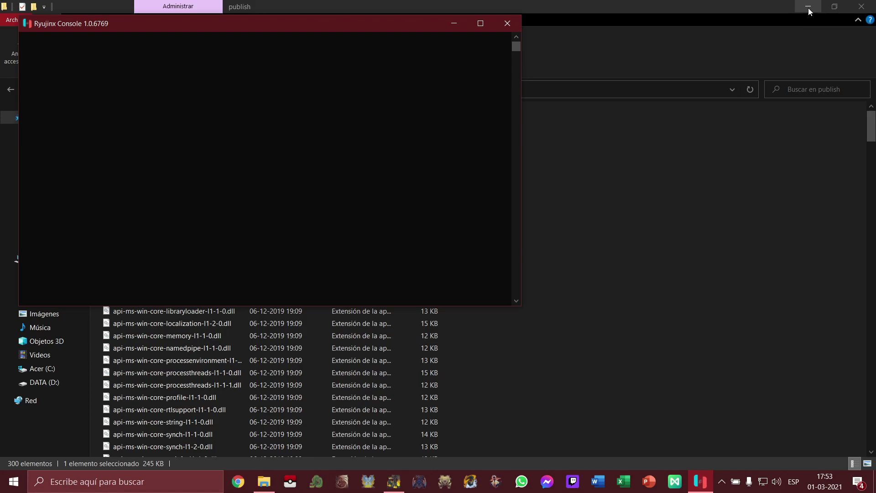
{"action": "left_click", "coordinate": [807, 7]}
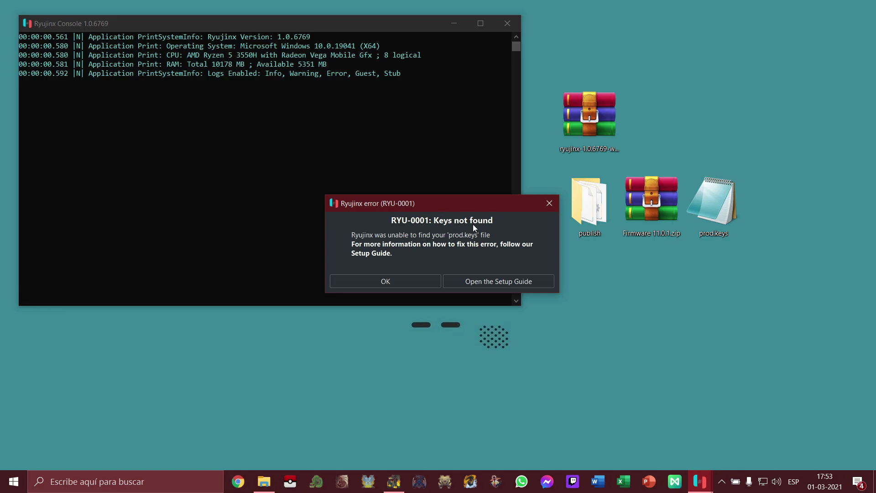
{"action": "left_click", "coordinate": [379, 283]}
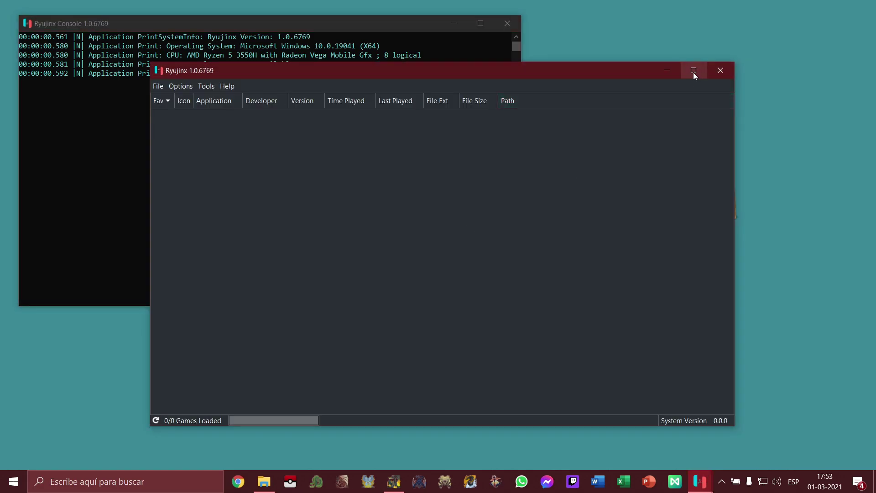
{"action": "left_click", "coordinate": [694, 70]}
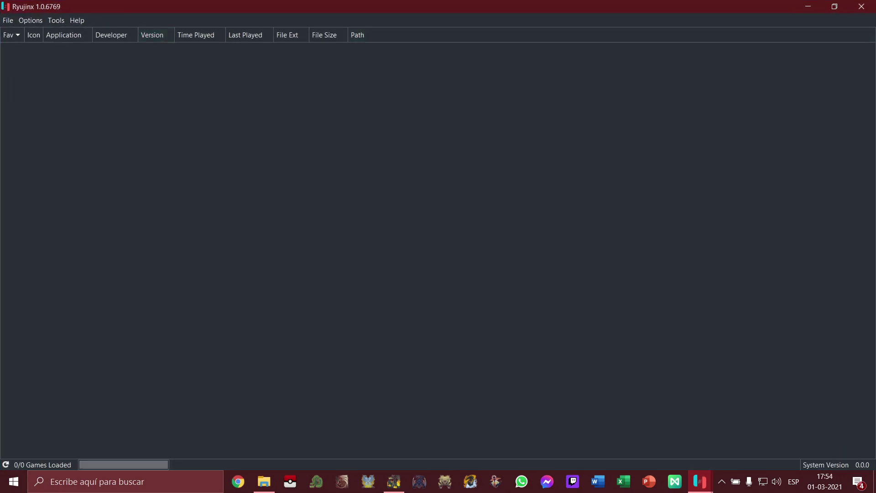
- Minimize the Ryujinx main and console windows and copy the prod.keys file from the desktop
{"action": "left_click", "coordinate": [831, 8]}
{"action": "left_click_drag", "start_coordinate": [586, 75], "coordinate": [452, 24]}
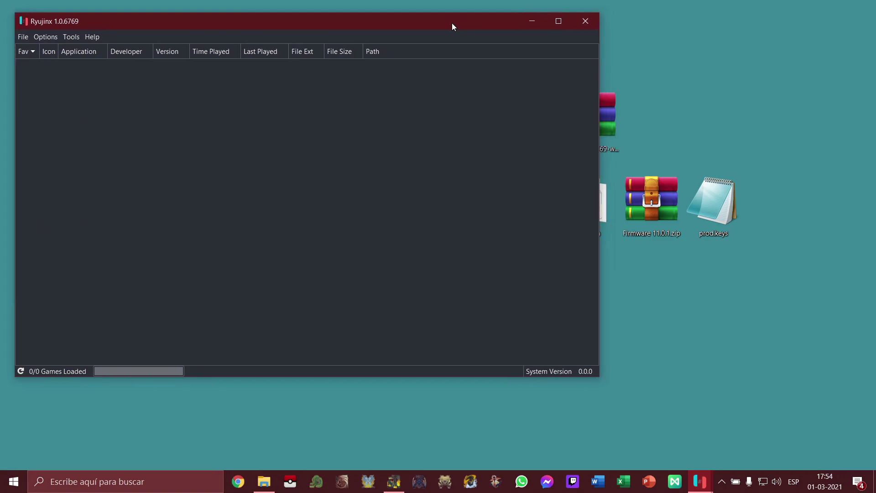
{"action": "left_click", "coordinate": [532, 21]}
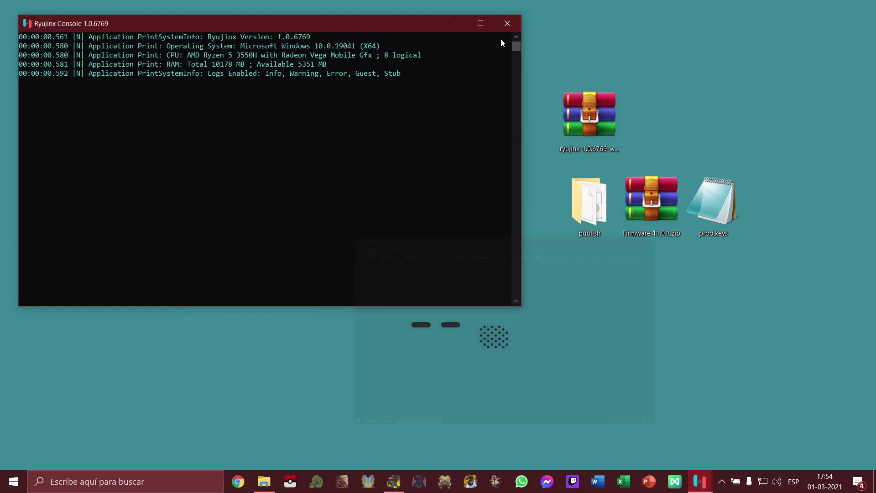
{"action": "left_click", "coordinate": [454, 23]}
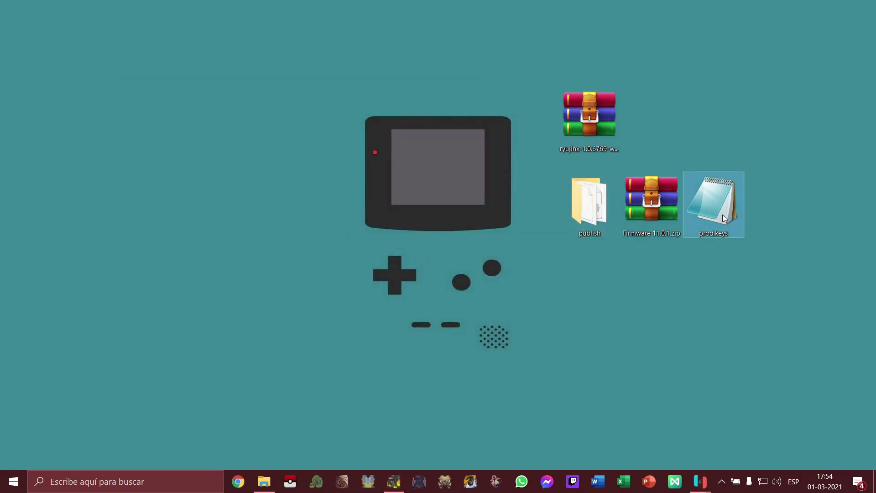
{"action": "right_click", "coordinate": [723, 216]}
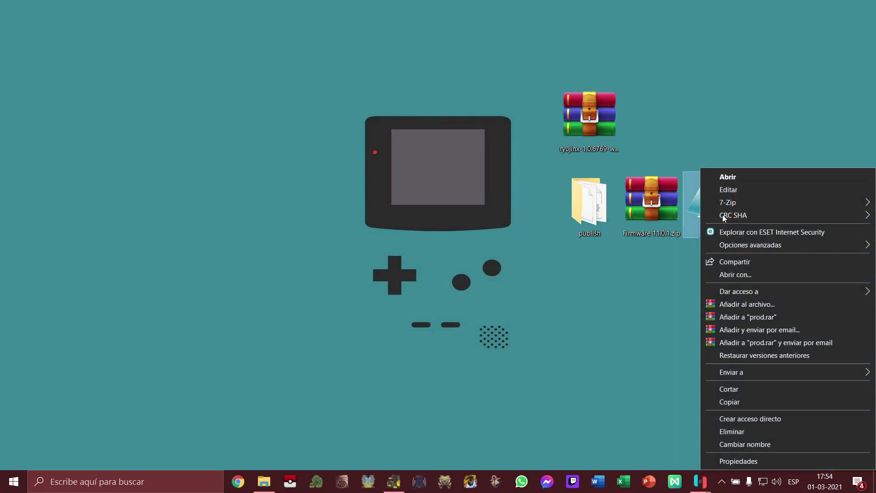
{"action": "left_click", "coordinate": [736, 405]}
- Bring back the Ryujinx main window, maximize it and open the Ryujinx data folder from it
{"action": "mouse_move", "coordinate": [700, 482]}
{"action": "left_click", "coordinate": [764, 432]}
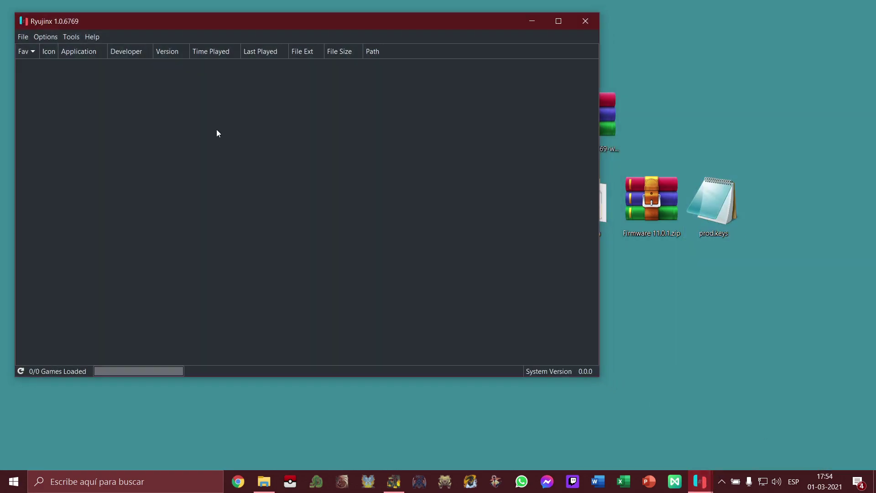
{"action": "left_click", "coordinate": [557, 20]}
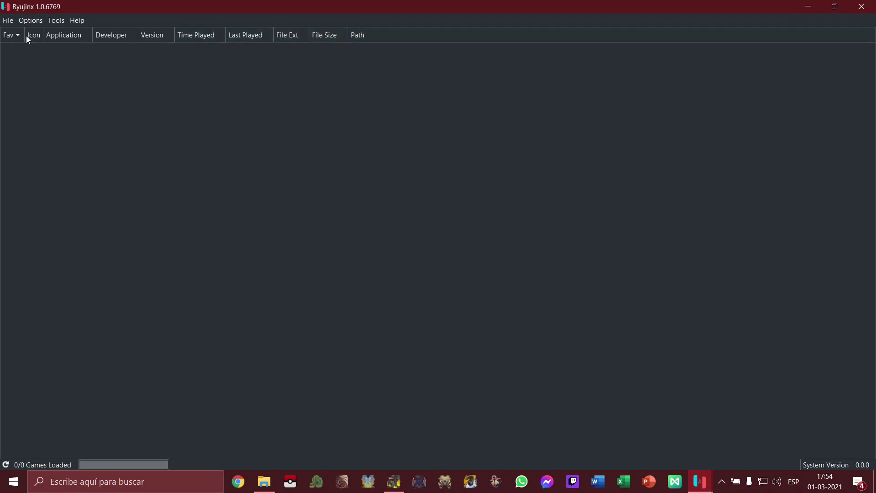
{"action": "left_click", "coordinate": [8, 21]}
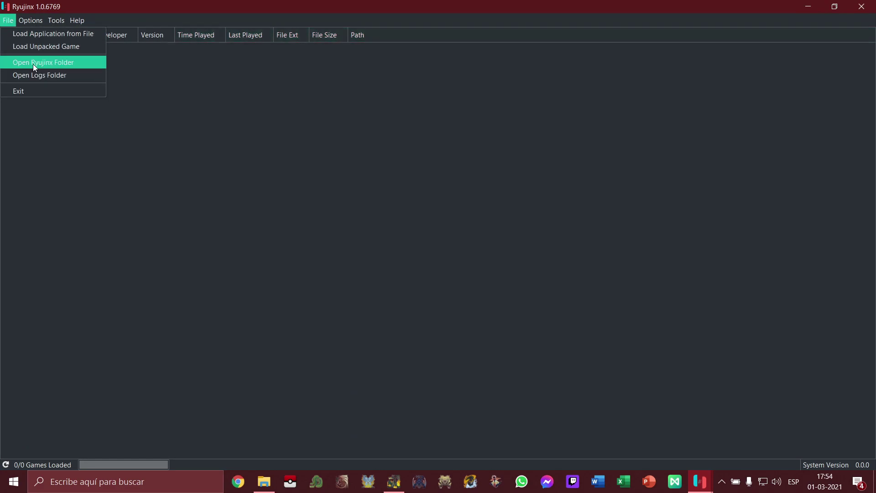
{"action": "left_click", "coordinate": [51, 63]}
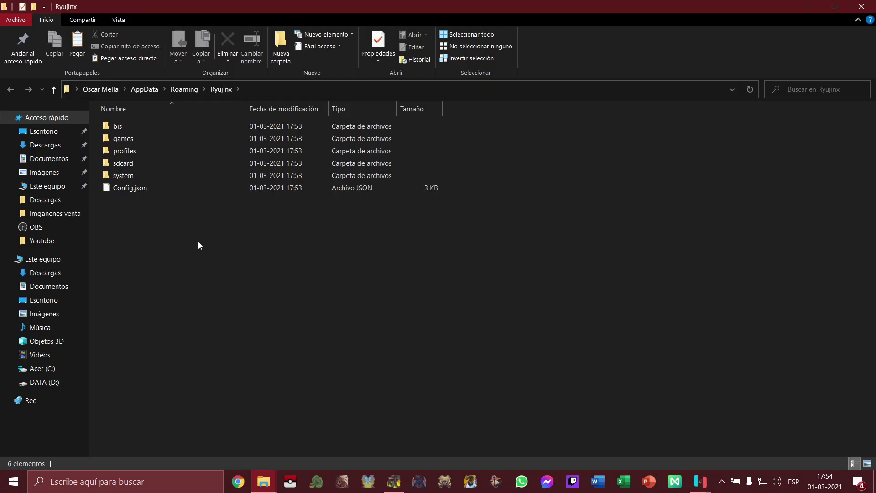
- Paste prod.keys into the system subfolder of the Ryujinx data folder and close the folder window
{"action": "left_click", "coordinate": [127, 177]}
{"action": "double_click", "coordinate": [127, 177]}
{"action": "right_click", "coordinate": [188, 154]}
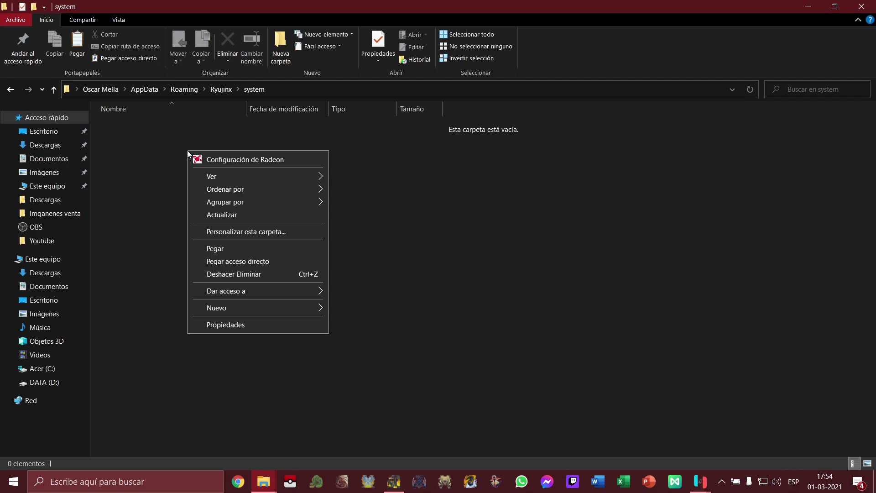
{"action": "left_click", "coordinate": [221, 249]}
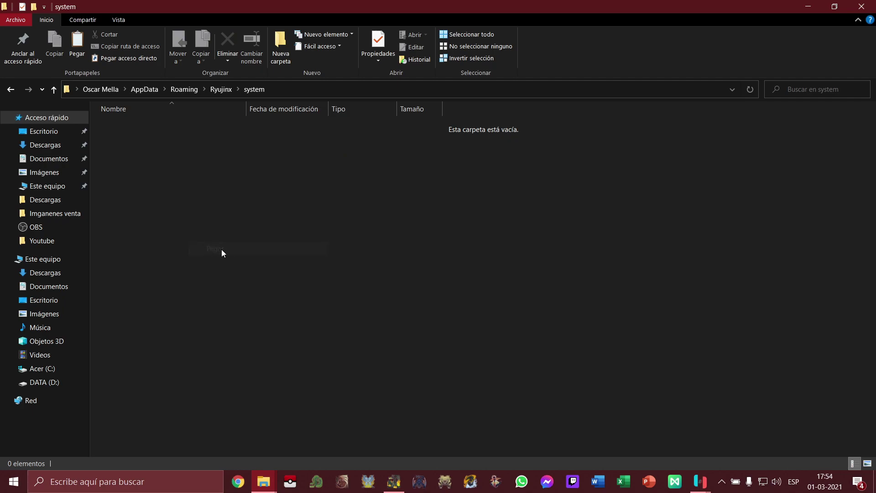
{"action": "left_click_drag", "start_coordinate": [220, 249], "coordinate": [464, 296]}
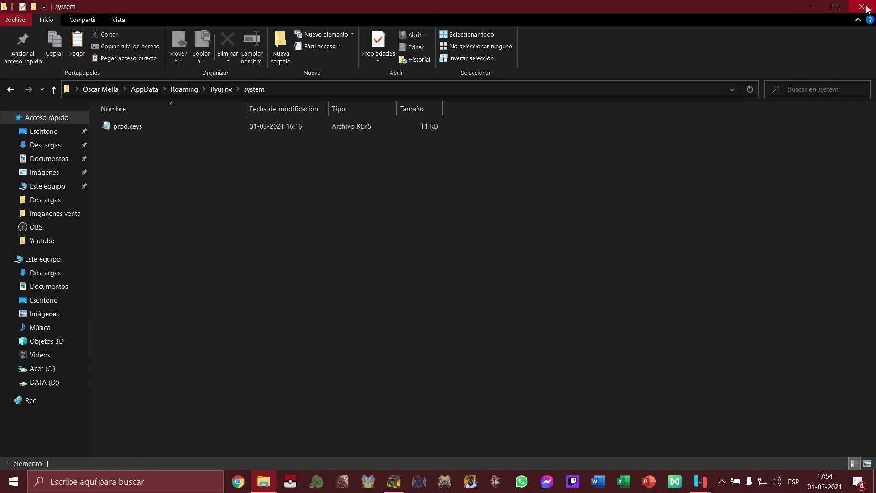
{"action": "left_click", "coordinate": [861, 7]}
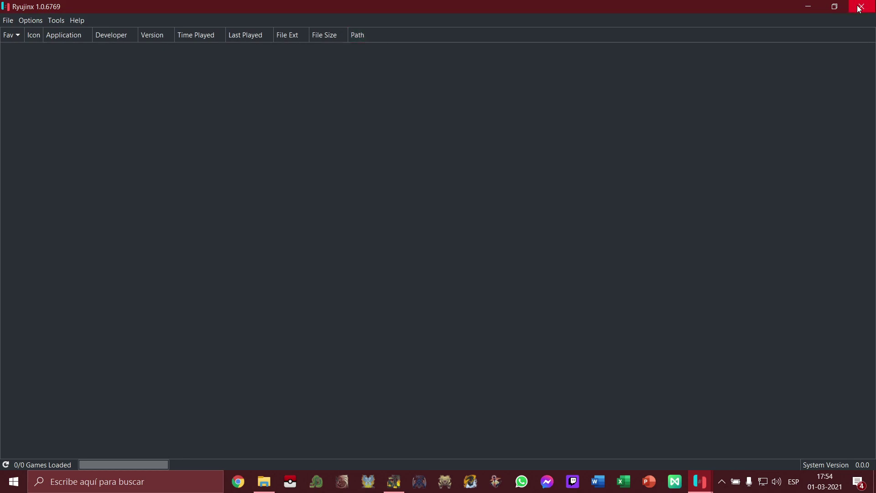
- Close Ryujinx, relaunch Ryujinx.exe from the publish folder and maximize its main window
{"action": "left_click", "coordinate": [859, 7]}
{"action": "left_click", "coordinate": [266, 482]}
{"action": "scroll", "coordinate": [172, 325], "scroll_direction": "down", "scroll_amount": 12}
{"action": "scroll", "coordinate": [172, 327], "scroll_direction": "down", "scroll_amount": 20}
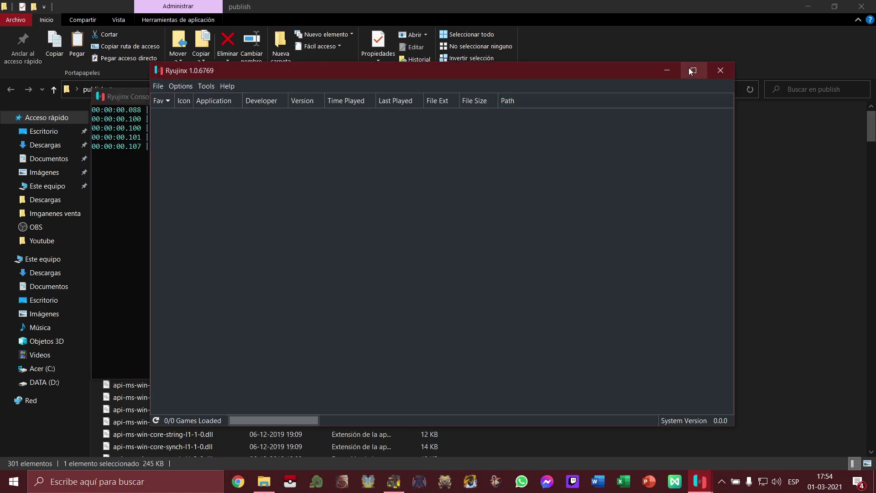
{"action": "left_click", "coordinate": [697, 67]}
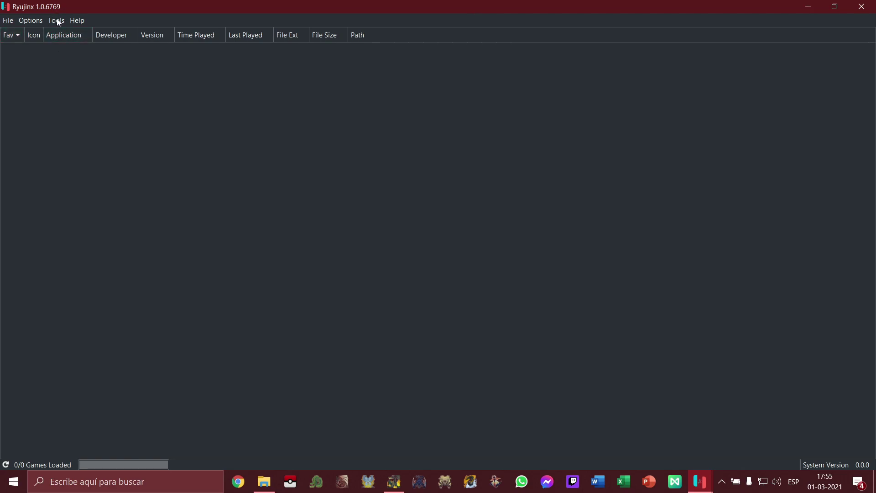
- Look at the Firmware 11.0.1.zip file on the desktop and return to the Ryujinx main window
{"action": "left_click", "coordinate": [809, 7]}
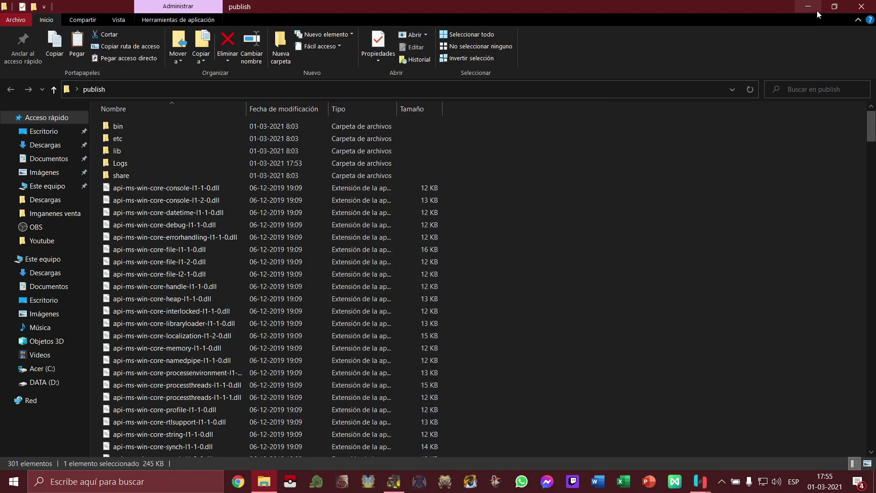
{"action": "left_click", "coordinate": [817, 10]}
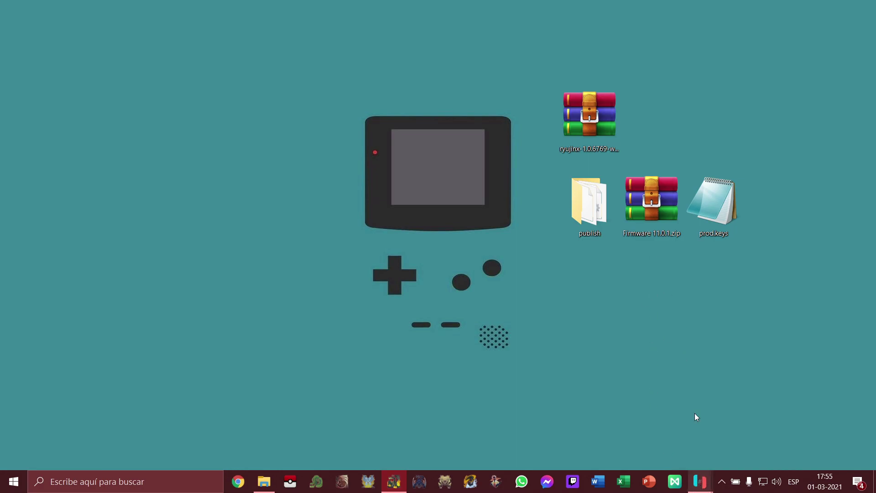
{"action": "mouse_move", "coordinate": [700, 480]}
{"action": "left_click", "coordinate": [727, 451]}
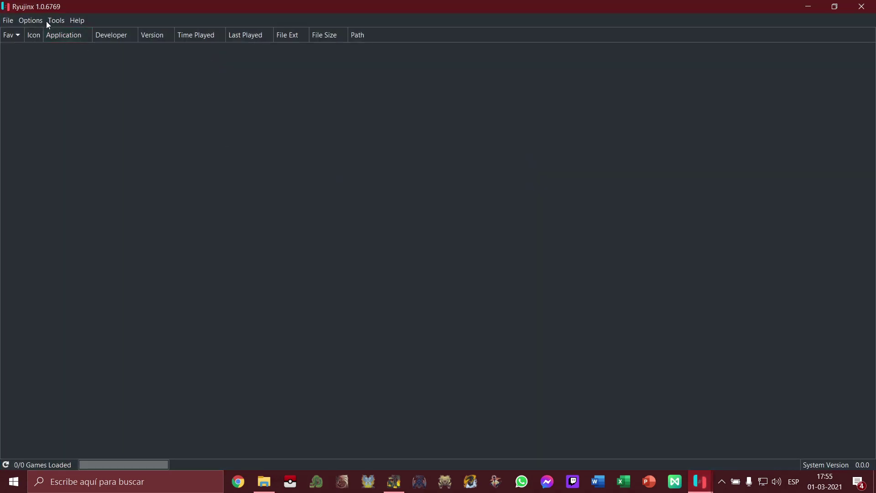
- Install the firmware from the Firmware 11.0.1.zip file on the desktop and close the completion message
{"action": "left_click", "coordinate": [51, 21]}
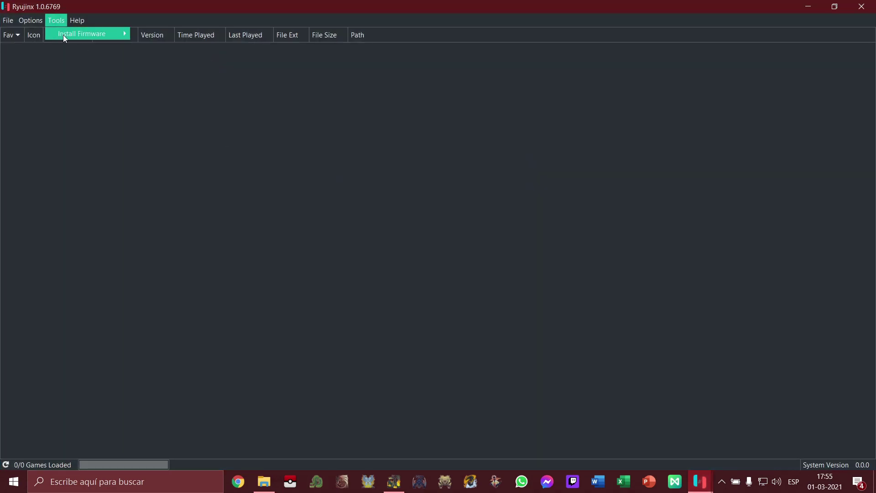
{"action": "mouse_move", "coordinate": [70, 36]}
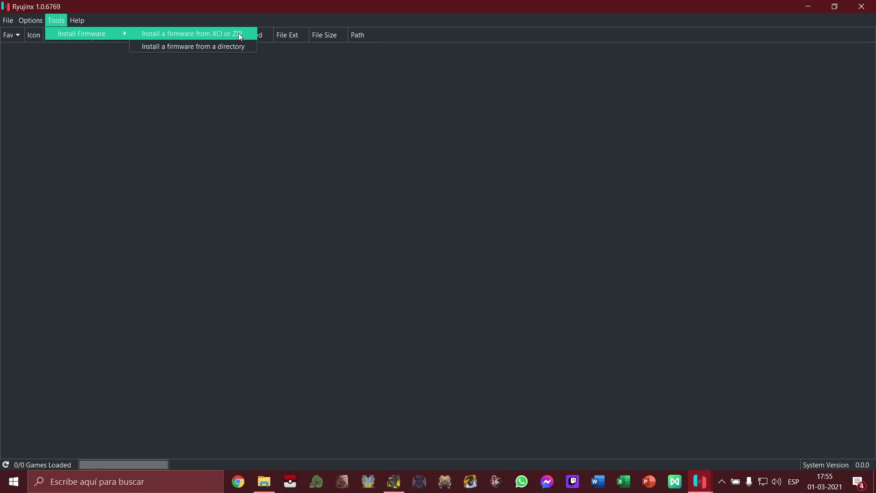
{"action": "left_click", "coordinate": [191, 36]}
{"action": "left_click_drag", "start_coordinate": [503, 40], "coordinate": [496, 19]}
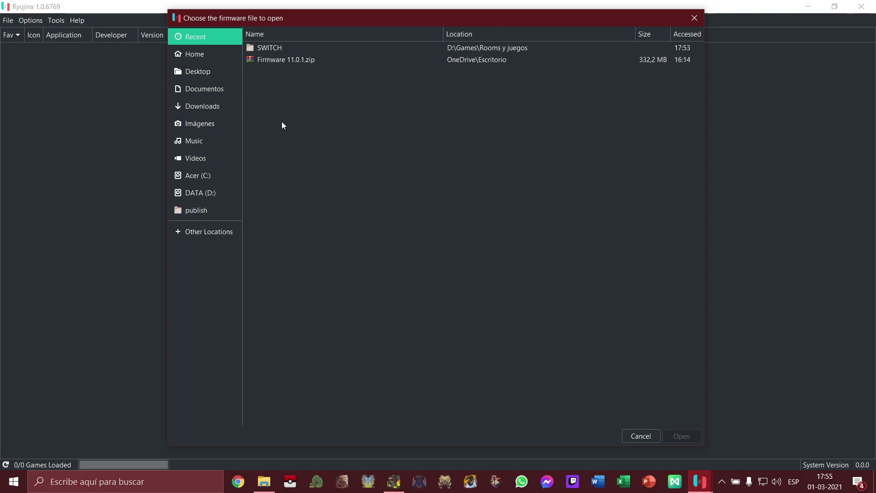
{"action": "left_click", "coordinate": [184, 73]}
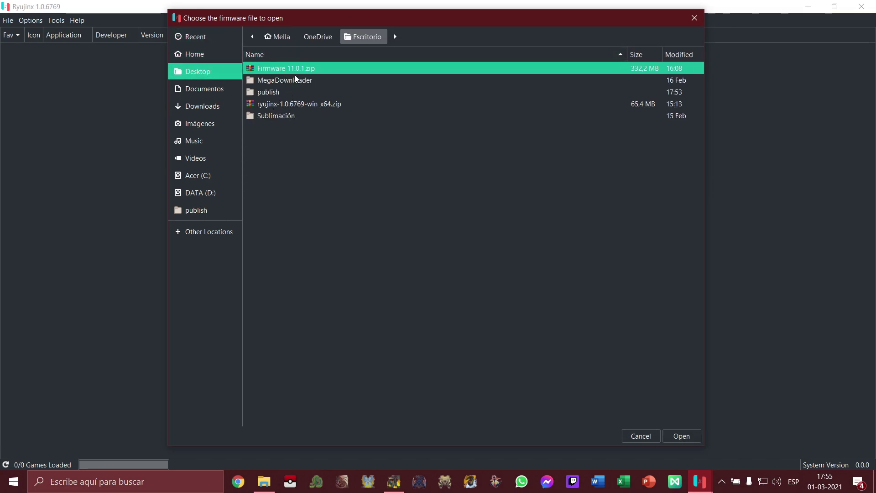
{"action": "left_click", "coordinate": [682, 437]}
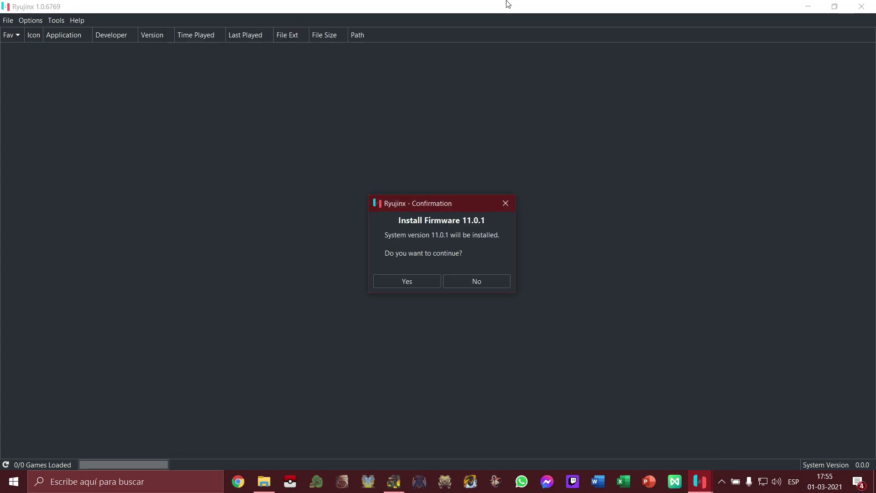
{"action": "left_click", "coordinate": [402, 279]}
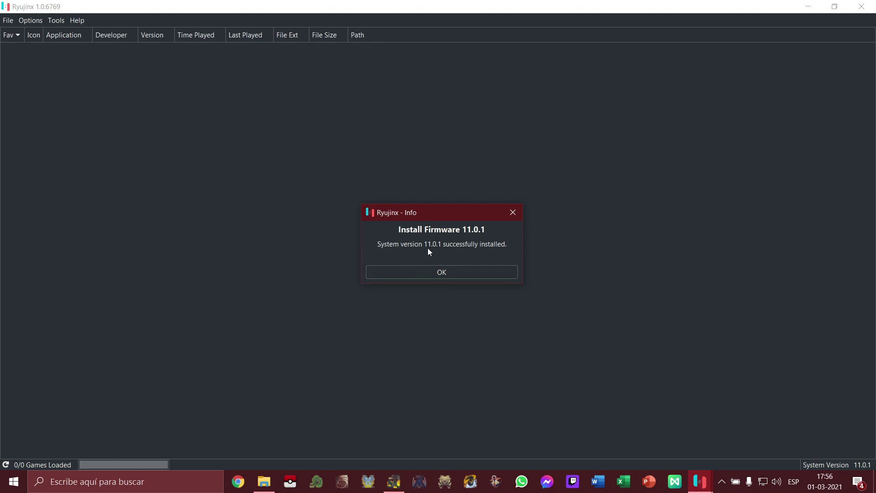
{"action": "left_click", "coordinate": [431, 273]}
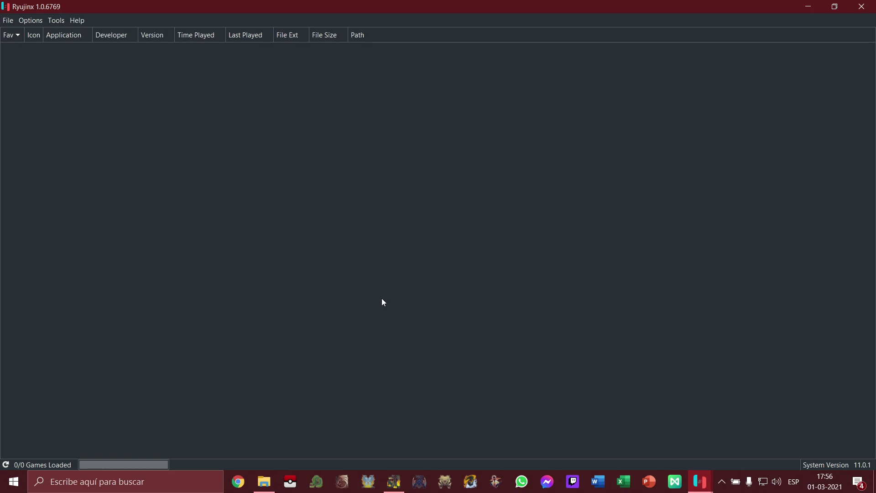
- In the general settings, add D:\Games\Rooms y juegos\SWITCH to the game directories
{"action": "left_click", "coordinate": [32, 20]}
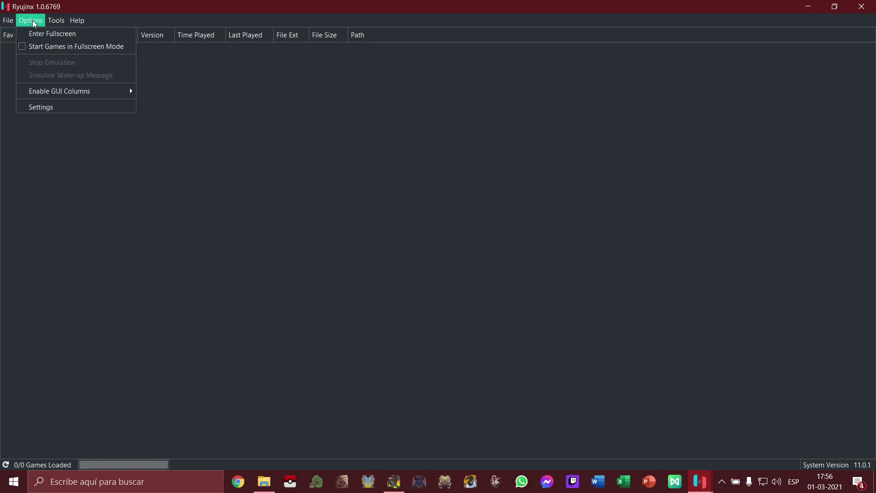
{"action": "left_click", "coordinate": [51, 107]}
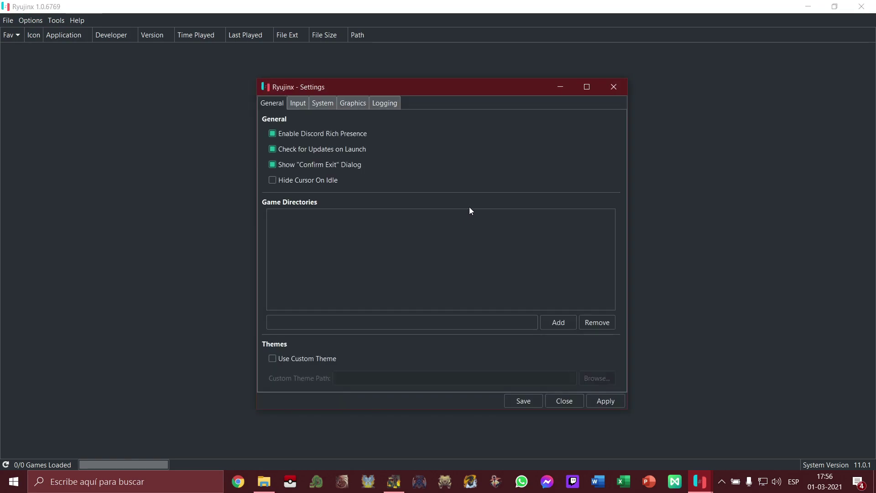
{"action": "left_click_drag", "start_coordinate": [393, 84], "coordinate": [385, 67]}
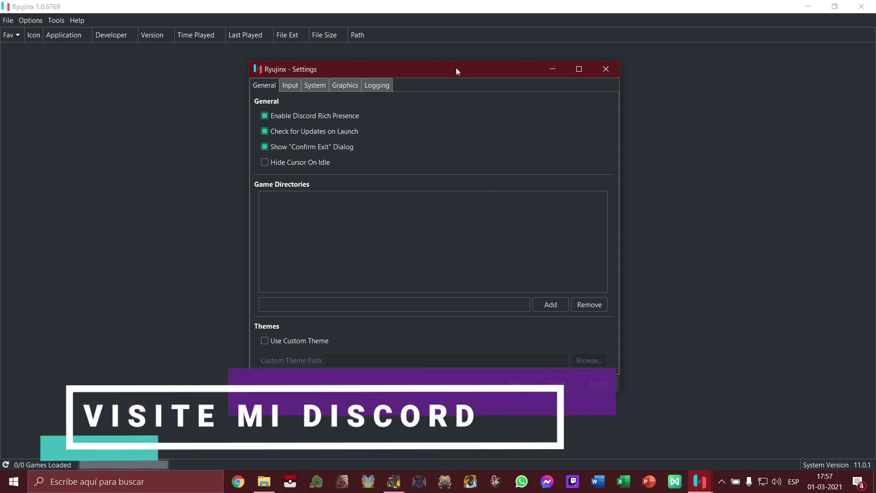
{"action": "left_click_drag", "start_coordinate": [450, 71], "coordinate": [411, 59]}
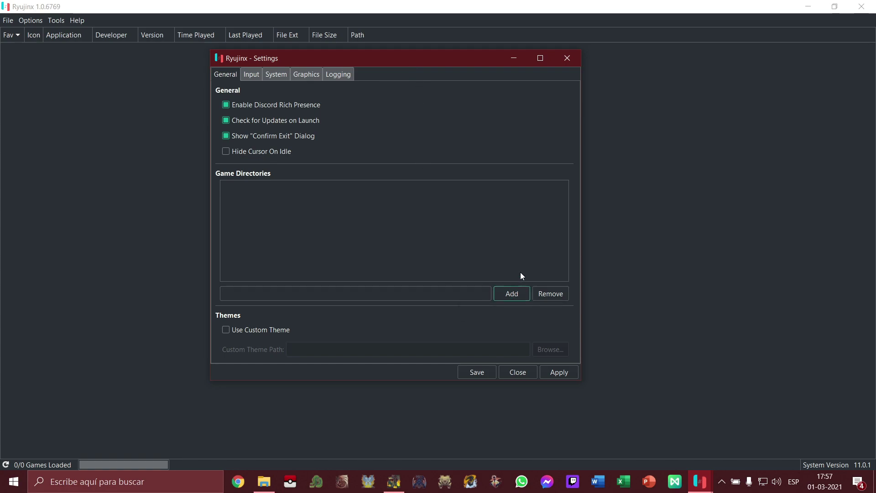
{"action": "left_click", "coordinate": [511, 294]}
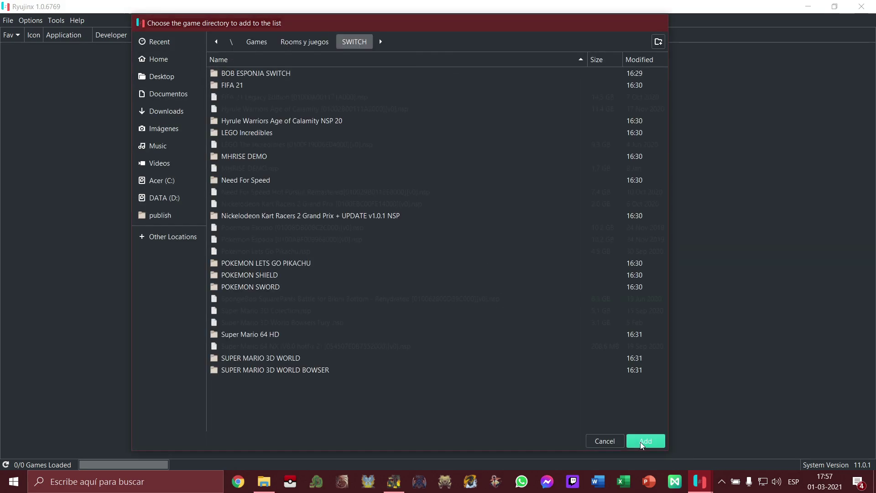
{"action": "left_click", "coordinate": [644, 442]}
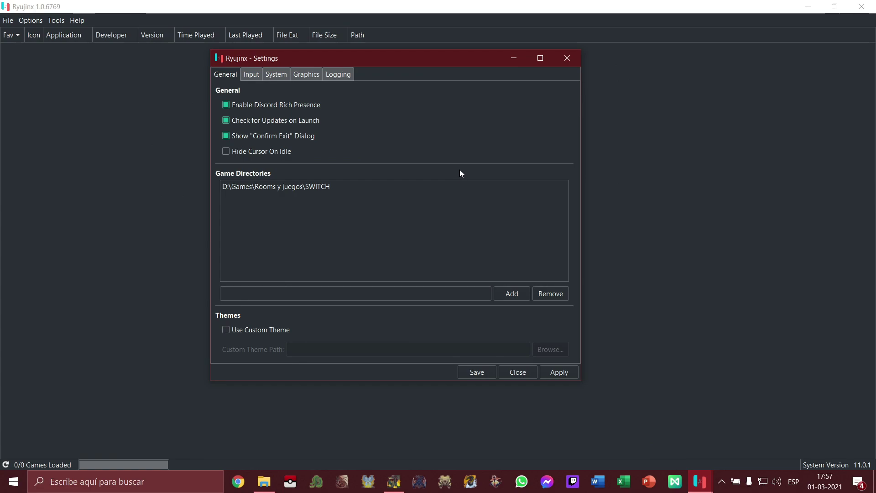
- For Player 1, set the input device to Controller/2 (Unmapped Controller) and the controller type to Pro Controller
{"action": "left_click", "coordinate": [250, 75]}
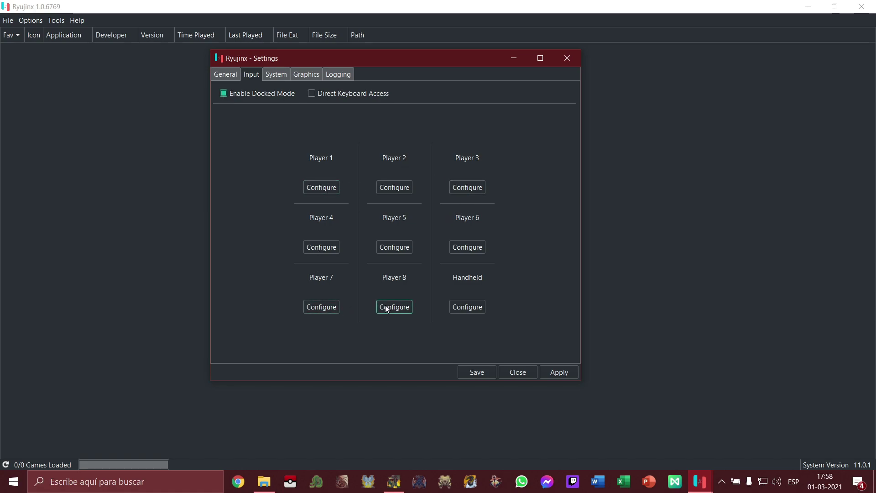
{"action": "left_click", "coordinate": [324, 188]}
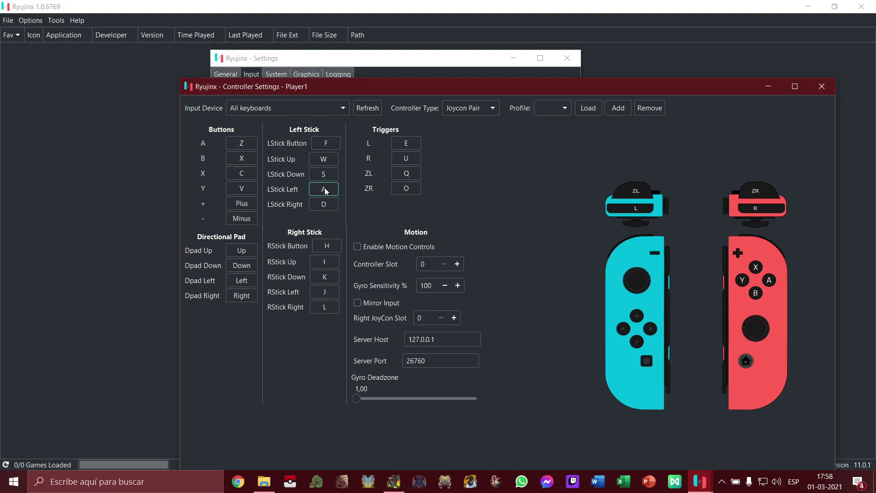
{"action": "left_click", "coordinate": [331, 109]}
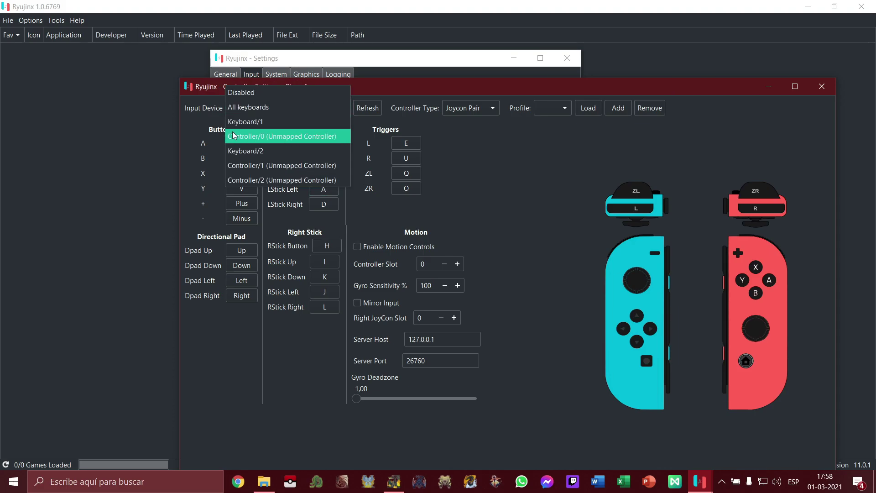
{"action": "left_click", "coordinate": [264, 138]}
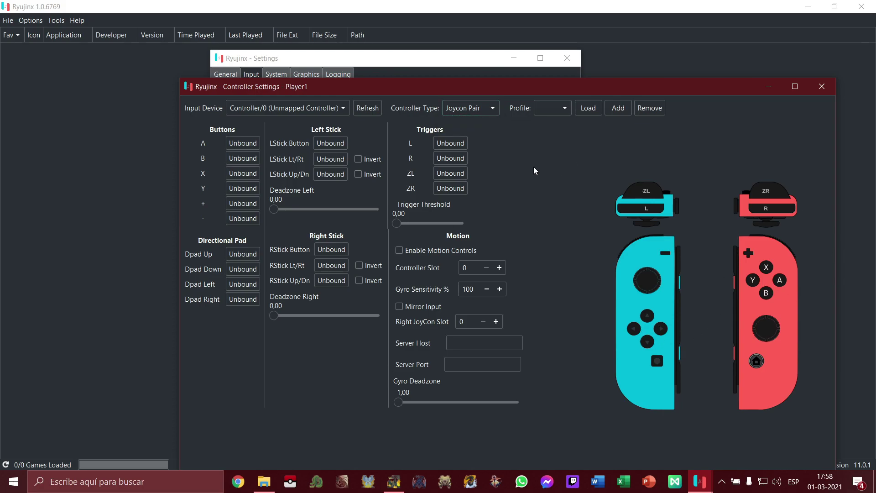
{"action": "left_click", "coordinate": [466, 110]}
{"action": "left_click", "coordinate": [472, 95]}
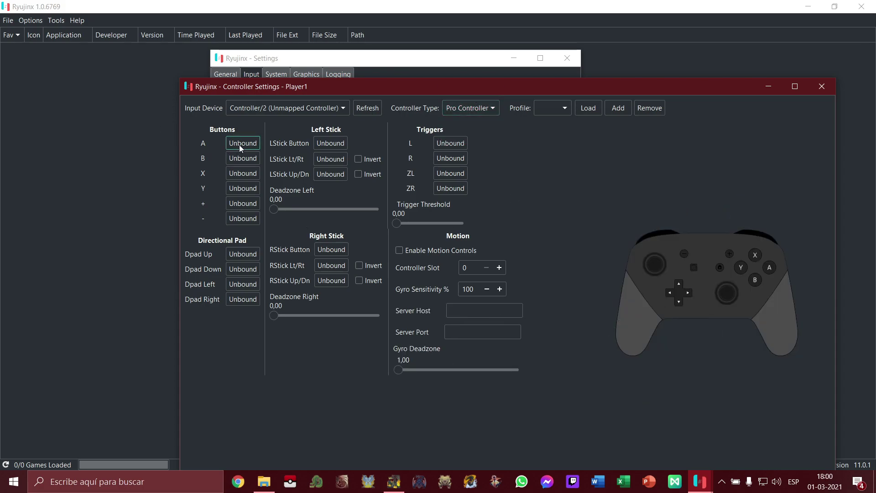
- Bind Player 1's A, B, X, Y, +, - to gamepad buttons 2, 1, 3, 0, 9, 8, map the directional pad and sticks, and save
{"action": "left_click", "coordinate": [239, 144]}
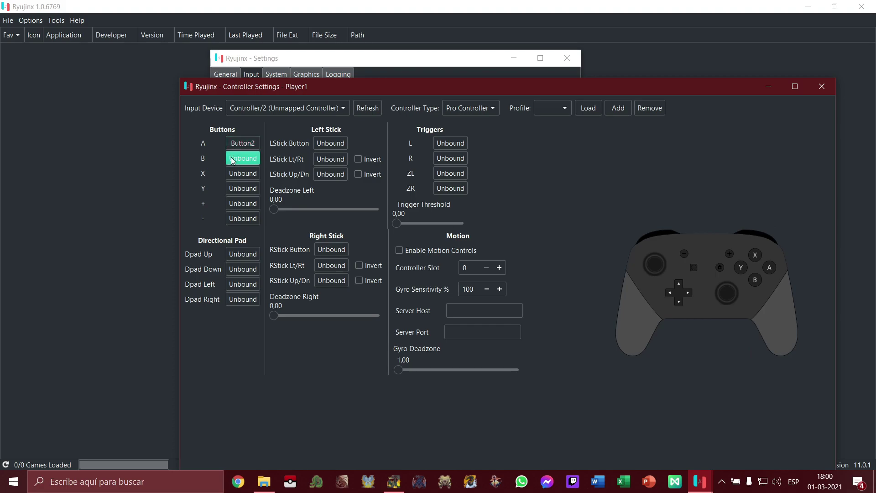
{"action": "left_click", "coordinate": [236, 172]}
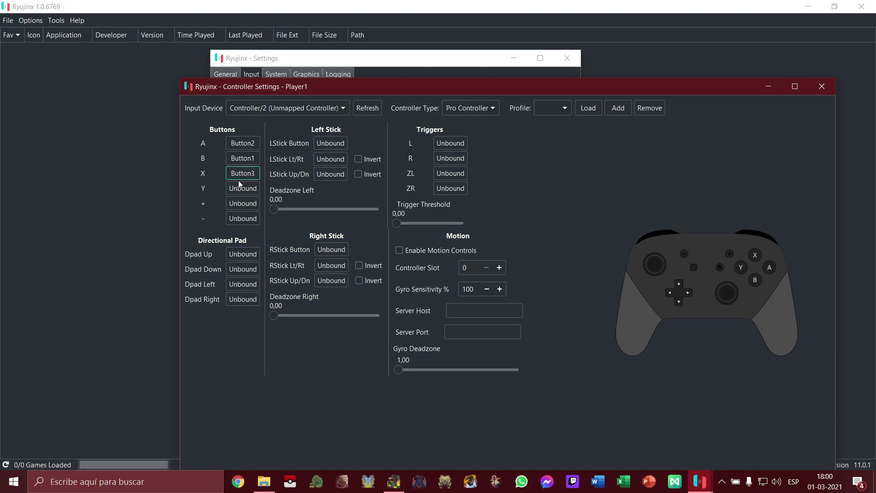
{"action": "left_click", "coordinate": [236, 219]}
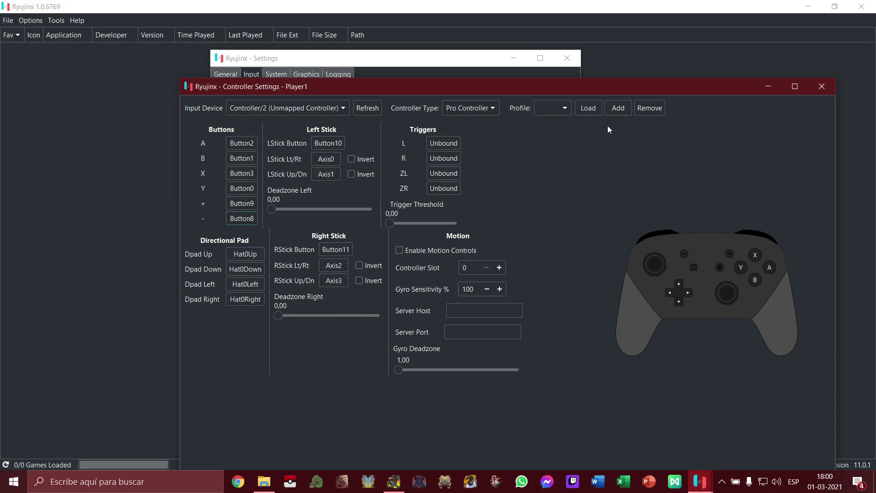
{"action": "left_click_drag", "start_coordinate": [610, 89], "coordinate": [571, 35]}
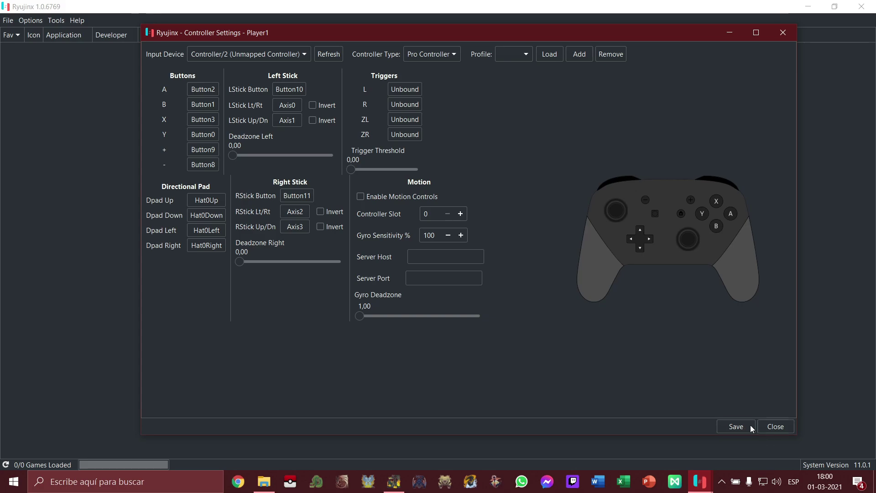
{"action": "left_click", "coordinate": [733, 427]}
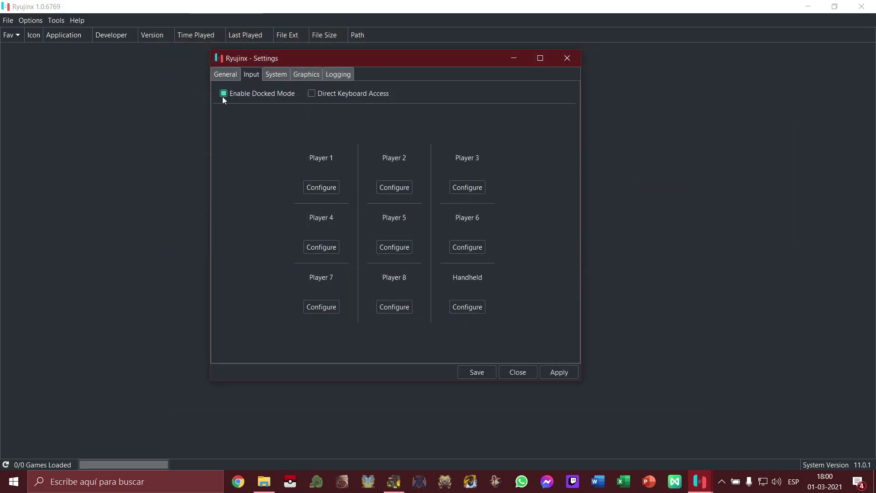
- Set the system language to Latin American Spanish, keep the USA region and disable PPTC
{"action": "left_click", "coordinate": [273, 73]}
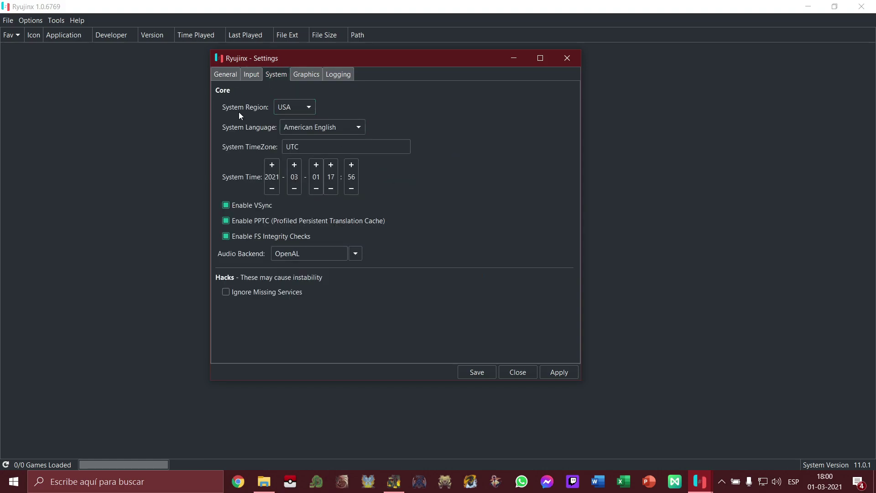
{"action": "left_click", "coordinate": [303, 129]}
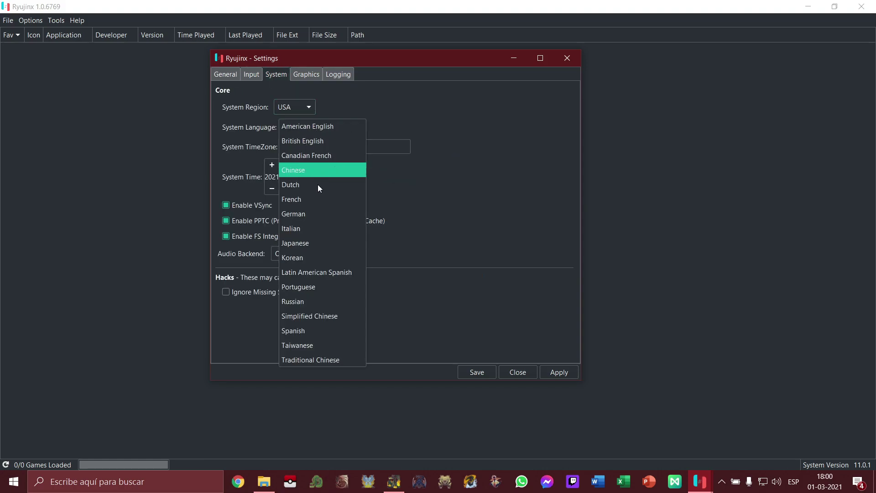
{"action": "left_click", "coordinate": [305, 273]}
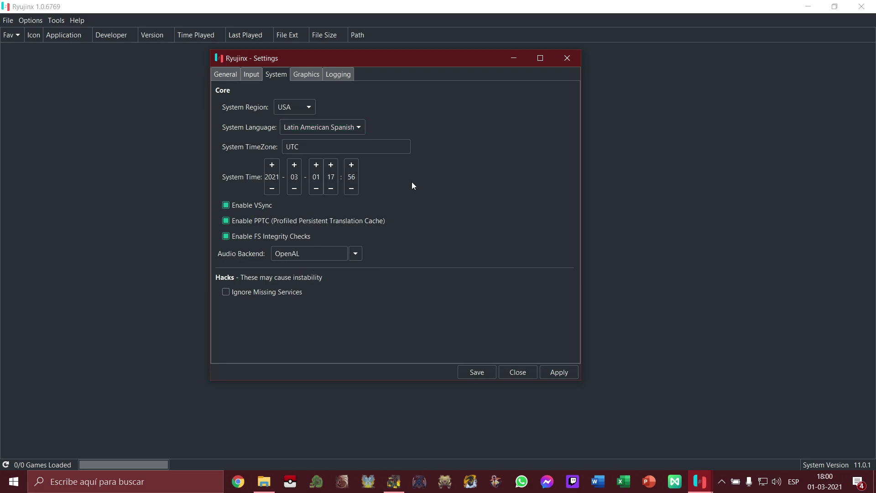
{"action": "left_click", "coordinate": [311, 108]}
{"action": "left_click", "coordinate": [313, 108]}
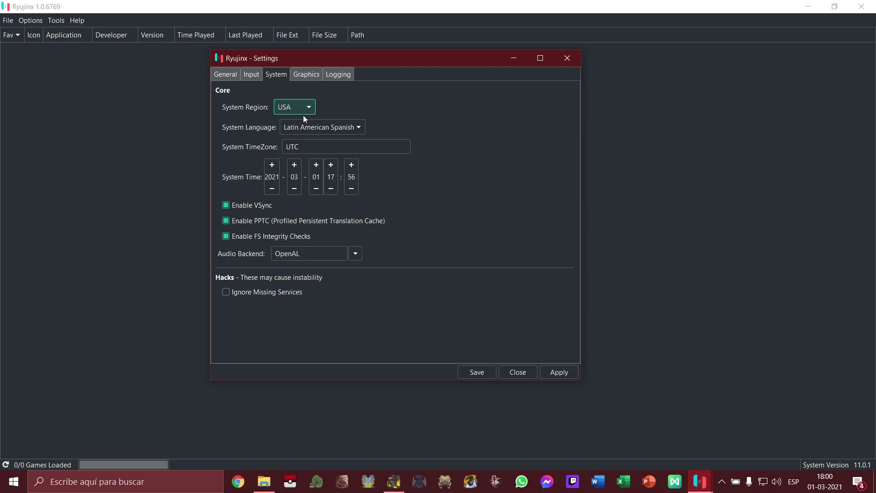
{"action": "left_click", "coordinate": [298, 129]}
{"action": "left_click", "coordinate": [445, 128]}
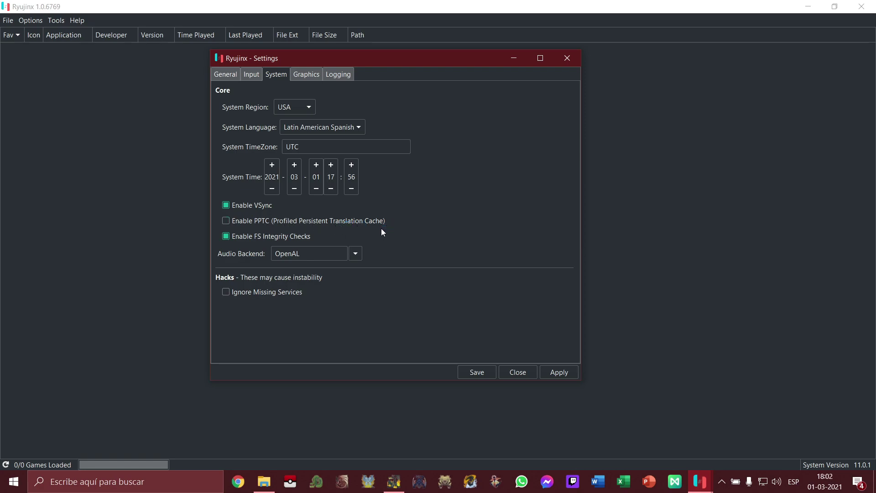
- Keep VSync enabled and choose OpenAL as the audio backend
{"action": "left_click", "coordinate": [226, 206]}
{"action": "left_click", "coordinate": [226, 206]}
{"action": "left_click", "coordinate": [356, 254]}
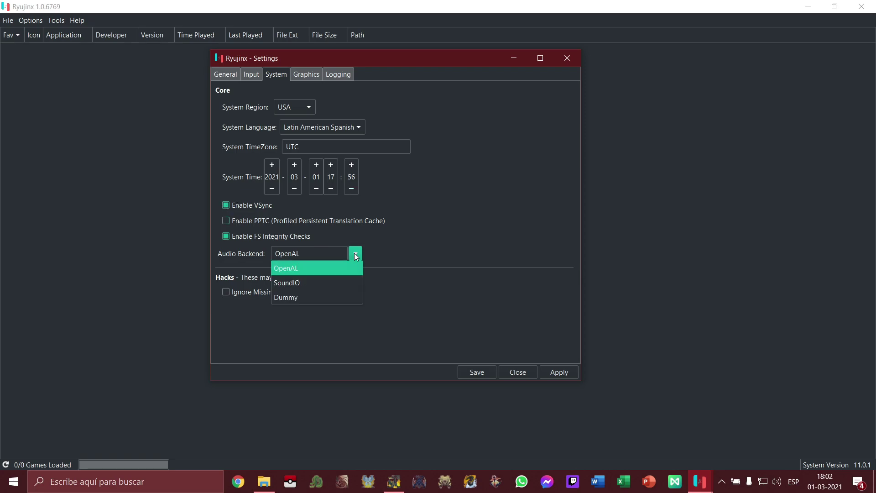
{"action": "left_click", "coordinate": [307, 270]}
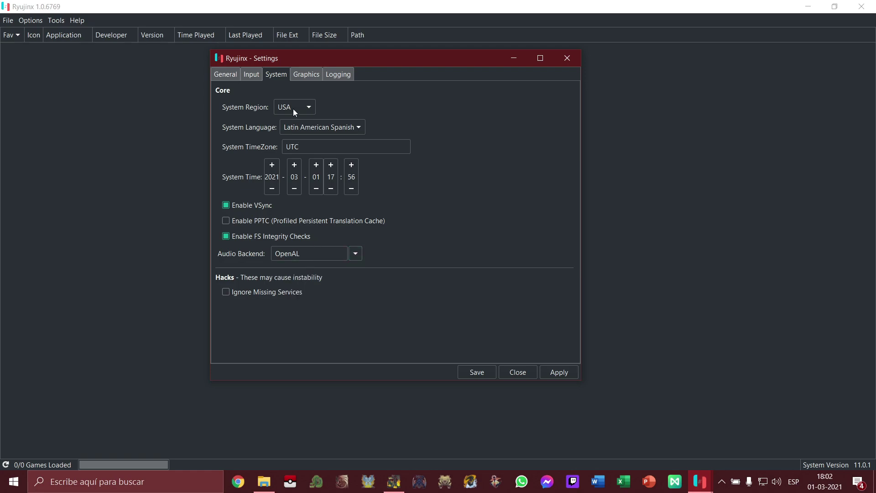
- Review the available resolution scale and anisotropic filtering options in the graphics settings
{"action": "left_click", "coordinate": [303, 76]}
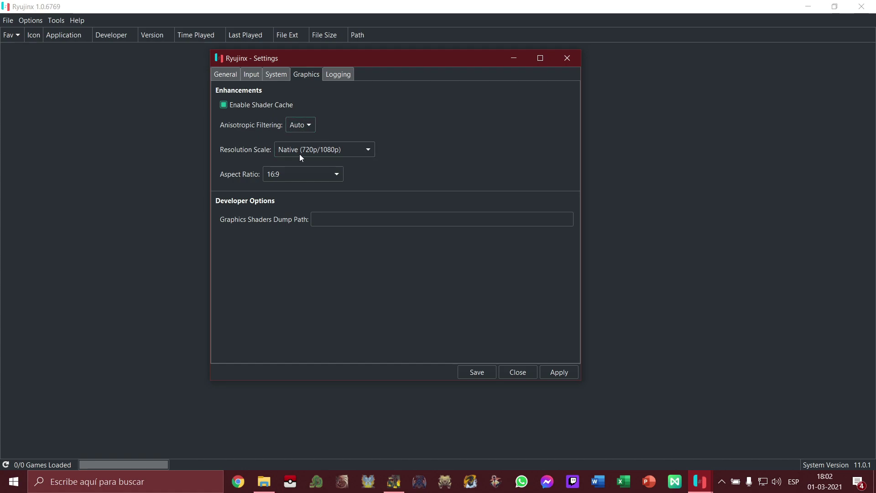
{"action": "left_click", "coordinate": [368, 153]}
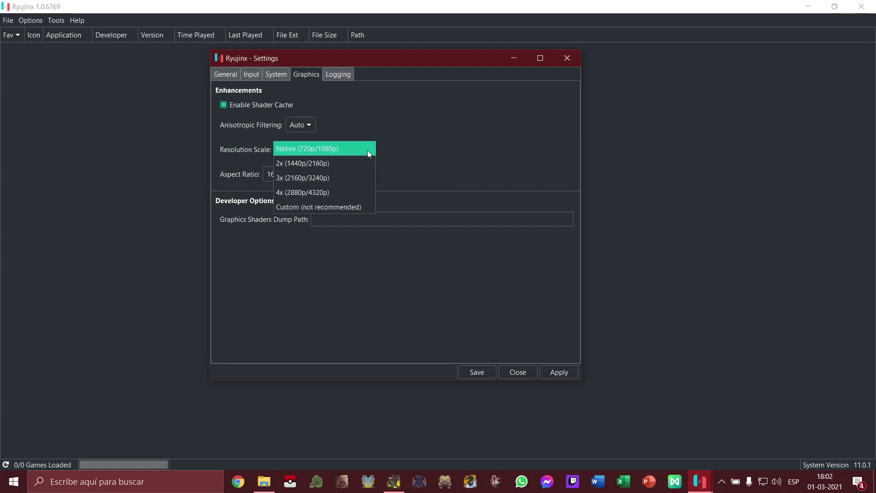
{"action": "left_click", "coordinate": [369, 151]}
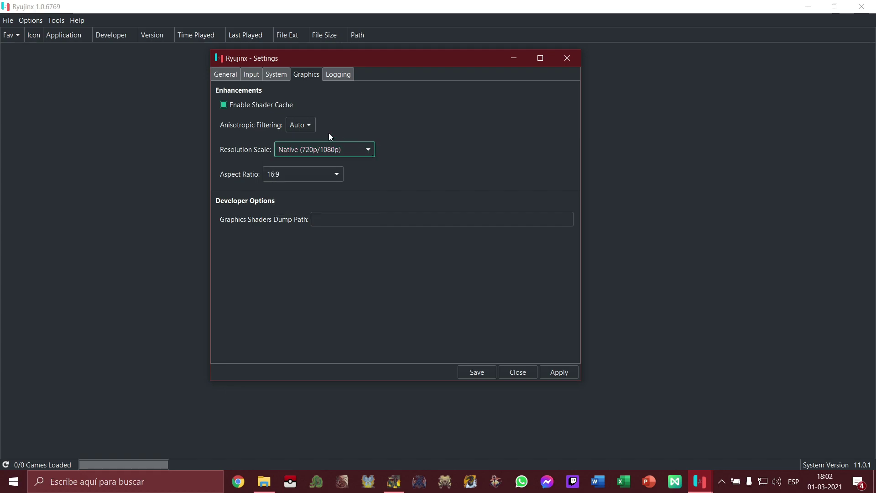
{"action": "left_click", "coordinate": [366, 151]}
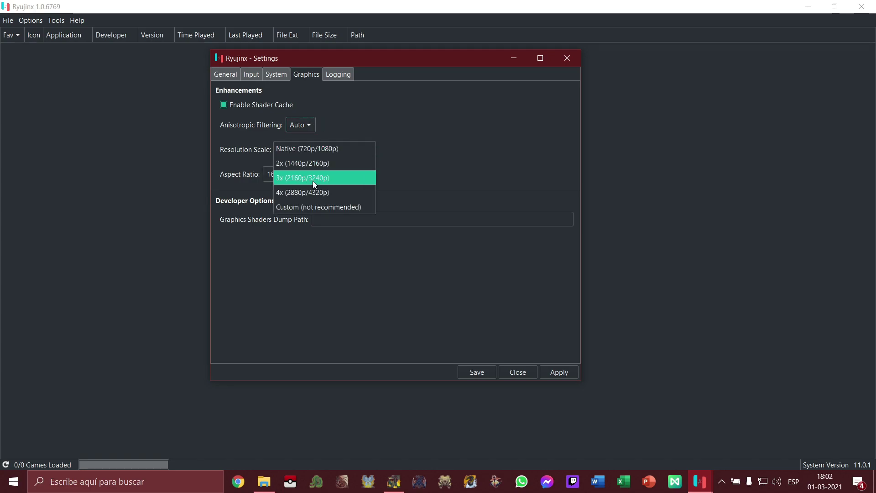
{"action": "left_click", "coordinate": [341, 116]}
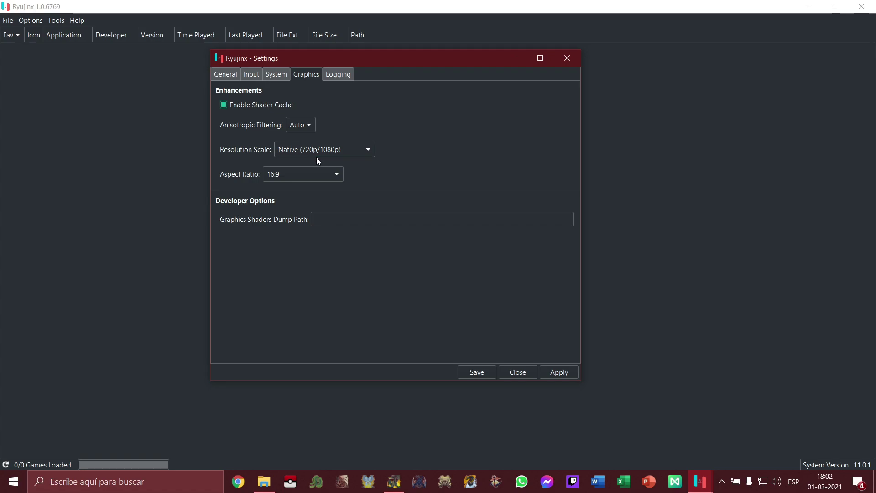
{"action": "left_click", "coordinate": [361, 152]}
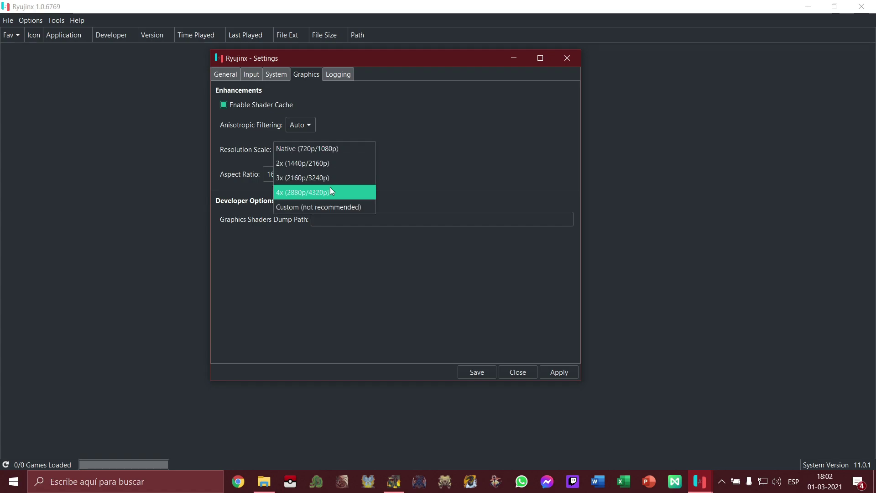
{"action": "left_click", "coordinate": [308, 128]}
{"action": "left_click", "coordinate": [308, 128]}
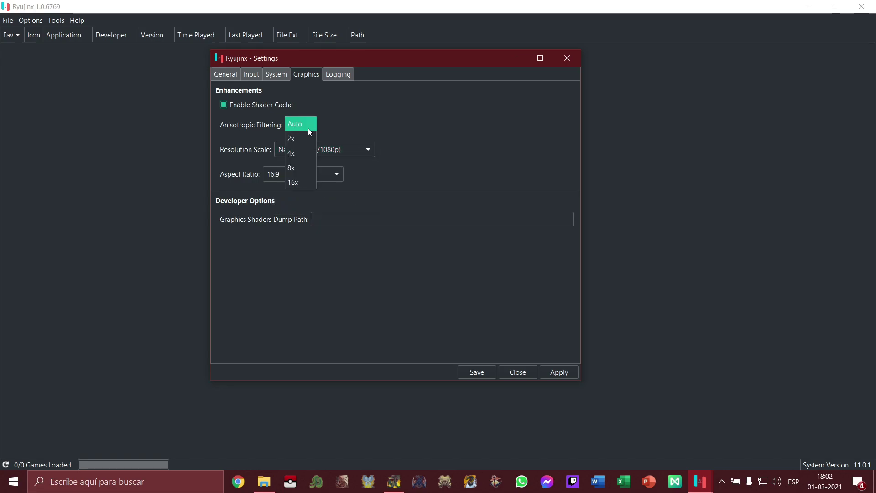
{"action": "left_click", "coordinate": [387, 125]}
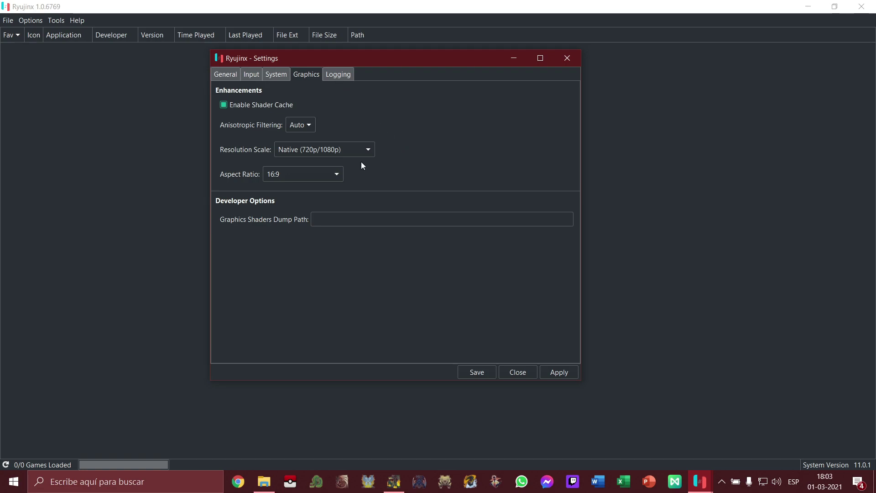
- Apply and save the emulator settings and return to the game list
{"action": "left_click", "coordinate": [560, 373]}
{"action": "left_click", "coordinate": [478, 373]}
{"action": "left_click", "coordinate": [433, 277]}
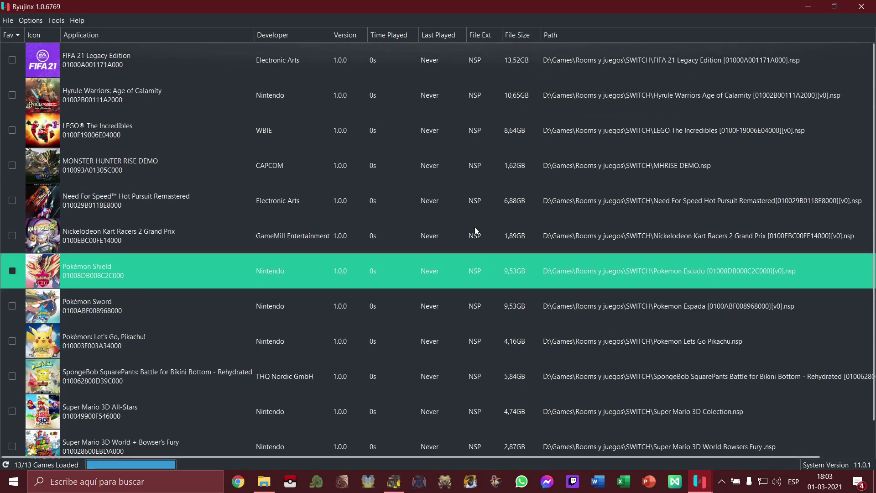
- Look through the games loaded from the SWITCH directory
{"action": "scroll", "coordinate": [492, 370], "scroll_direction": "down", "scroll_amount": 1}
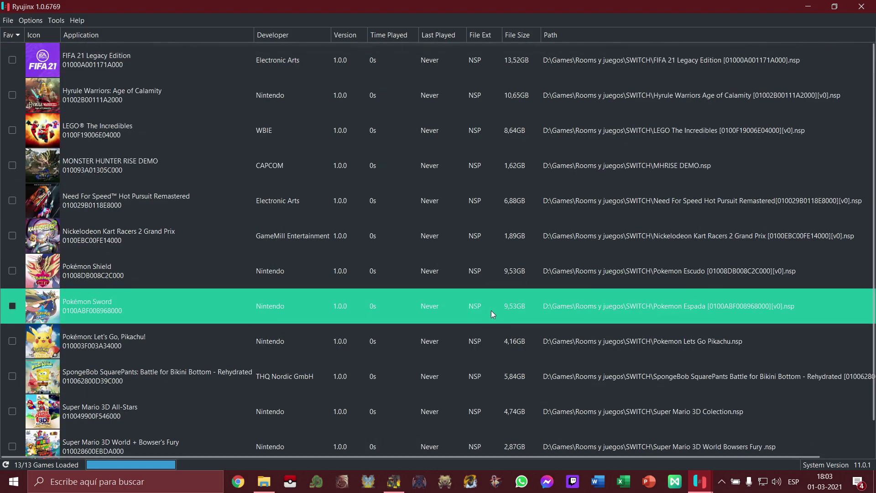
{"action": "scroll", "coordinate": [440, 316], "scroll_direction": "down", "scroll_amount": 1}
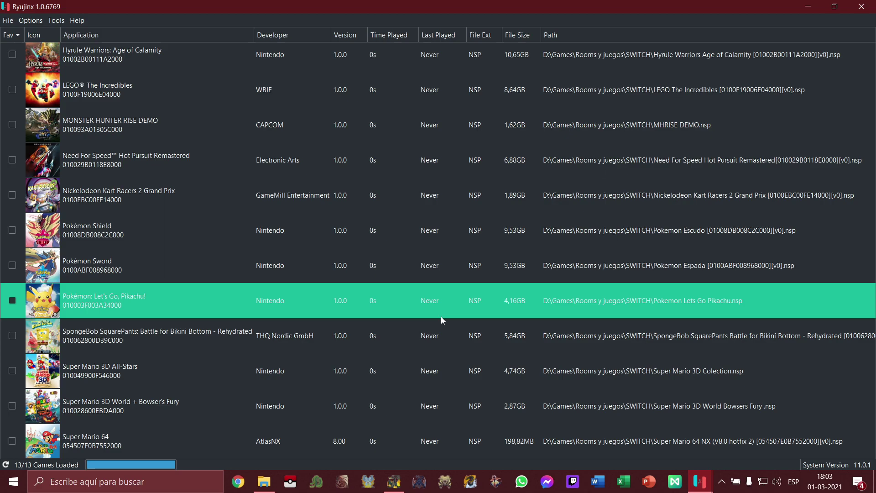
{"action": "left_click", "coordinate": [185, 208]}
{"action": "left_click", "coordinate": [354, 271]}
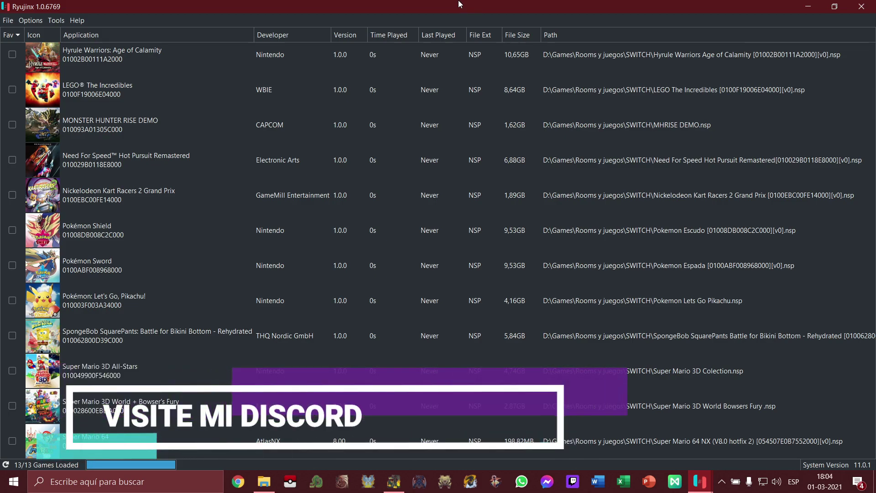
{"action": "left_click", "coordinate": [415, 281]}
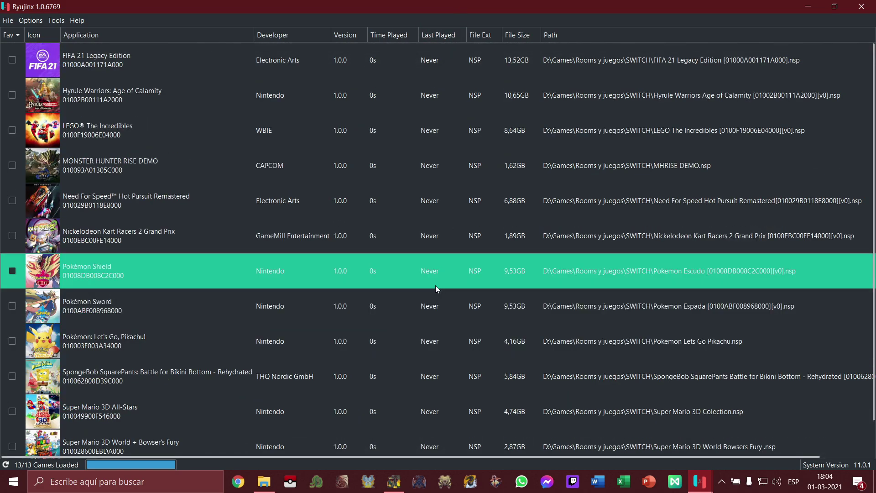
{"action": "scroll", "coordinate": [423, 196], "scroll_direction": "down", "scroll_amount": 1}
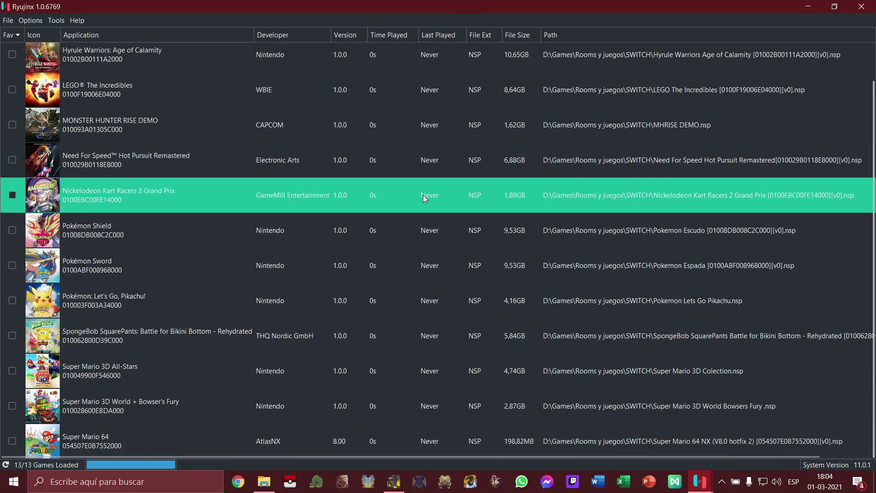
{"action": "left_click", "coordinate": [409, 264]}
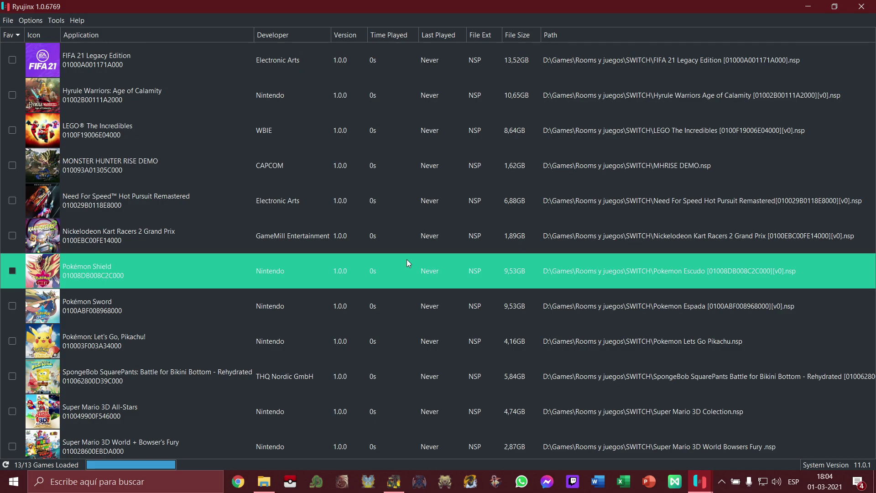
{"action": "scroll", "coordinate": [399, 280], "scroll_direction": "down", "scroll_amount": 1}
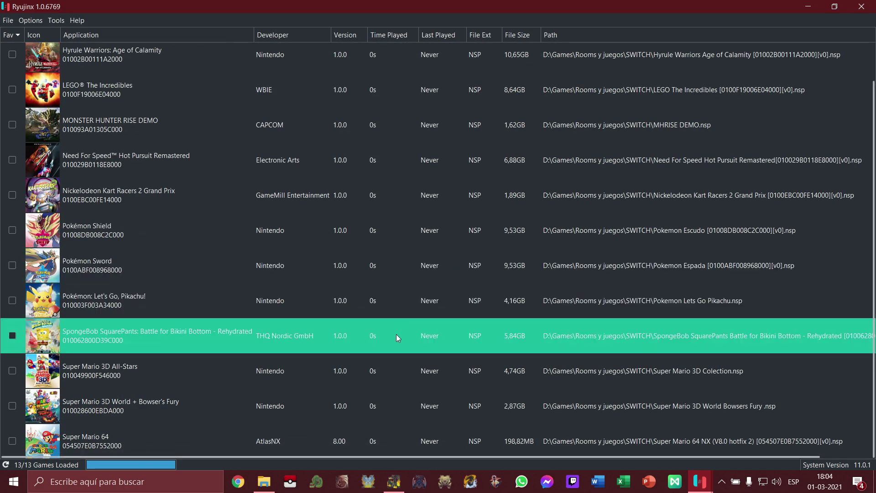
{"action": "scroll", "coordinate": [400, 332], "scroll_direction": "up", "scroll_amount": 1}
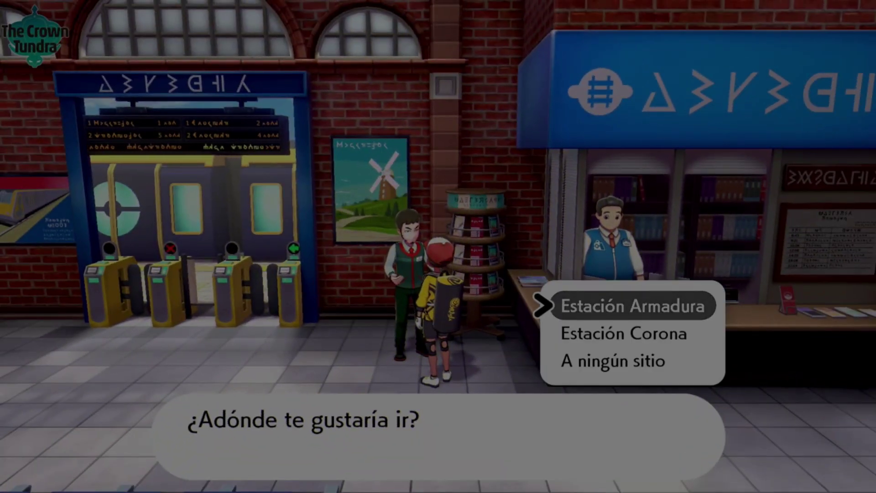
{"action": "key", "text": "Down"}
{"action": "key", "text": "z"}
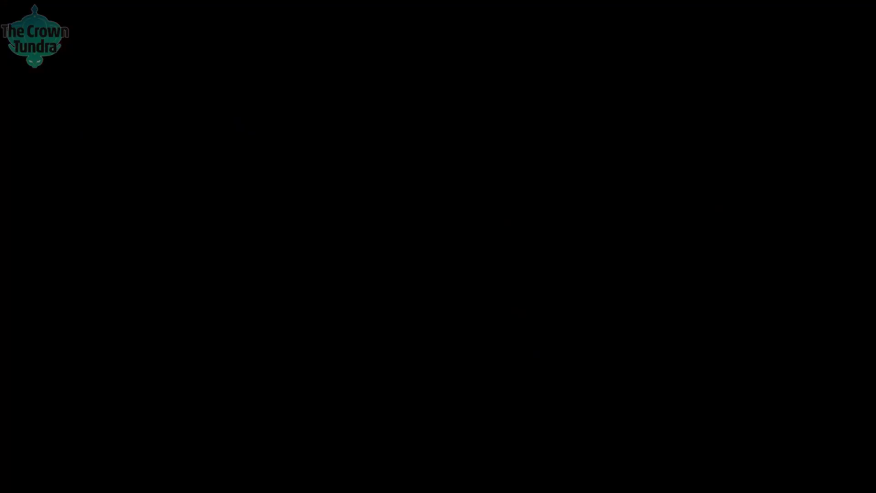